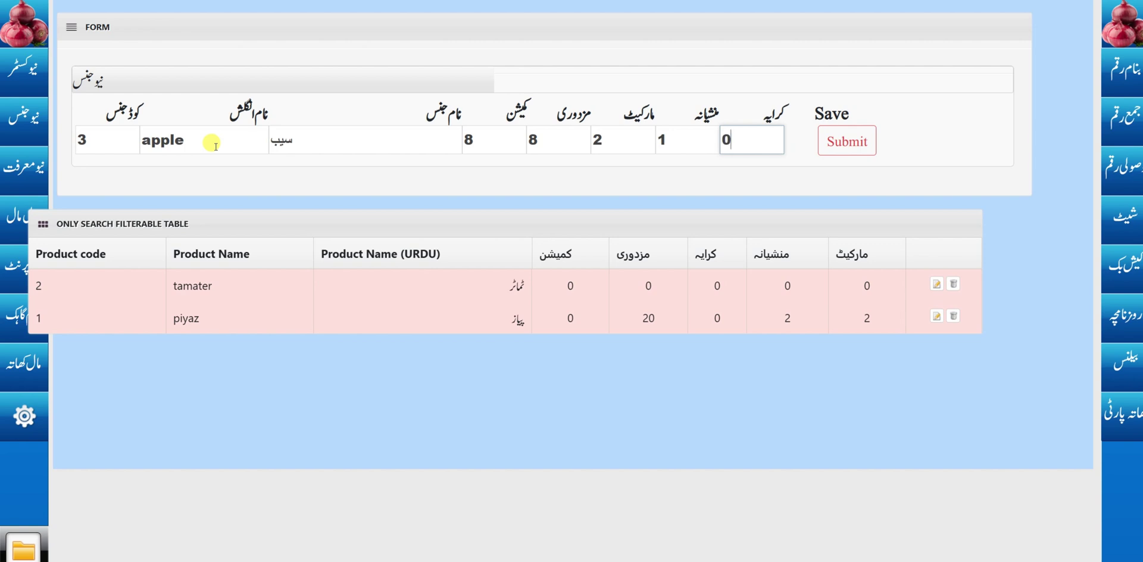
Save the new product apple (سیب), code 3, with its commission and charge rates
{"action": "key", "text": "Tab"}
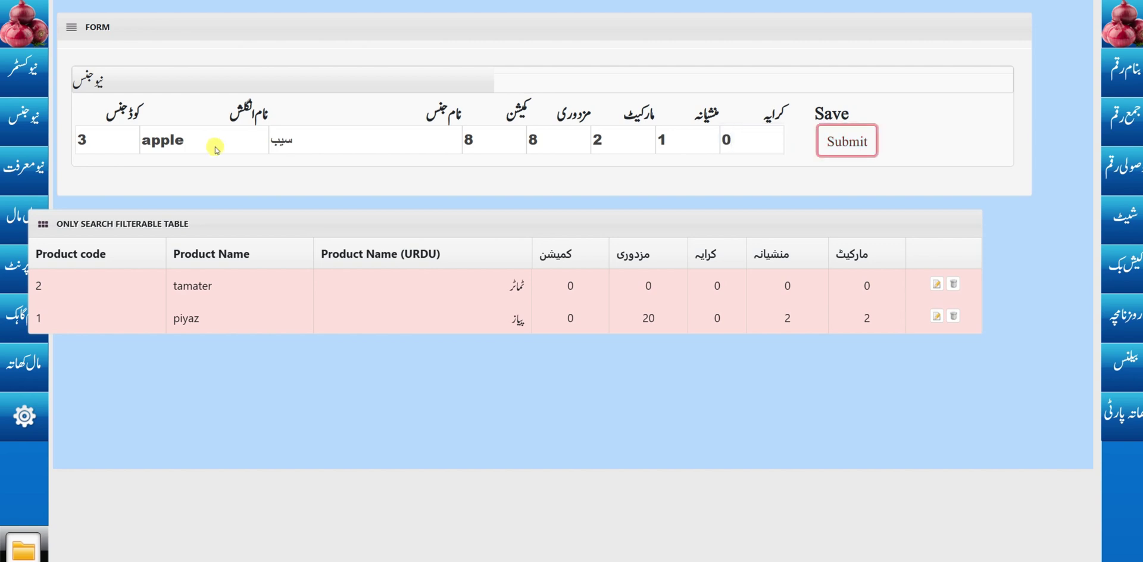
{"action": "key", "text": "Return"}
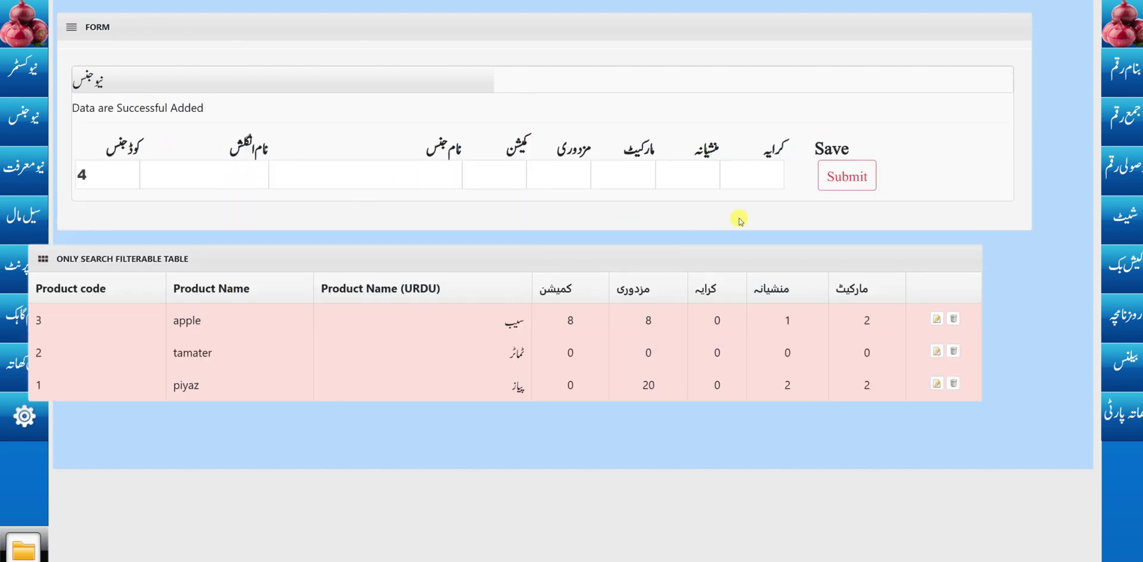
Open the goods sale form (سیل مال) and choose سیب (apple) as the product
{"action": "left_click", "coordinate": [25, 211]}
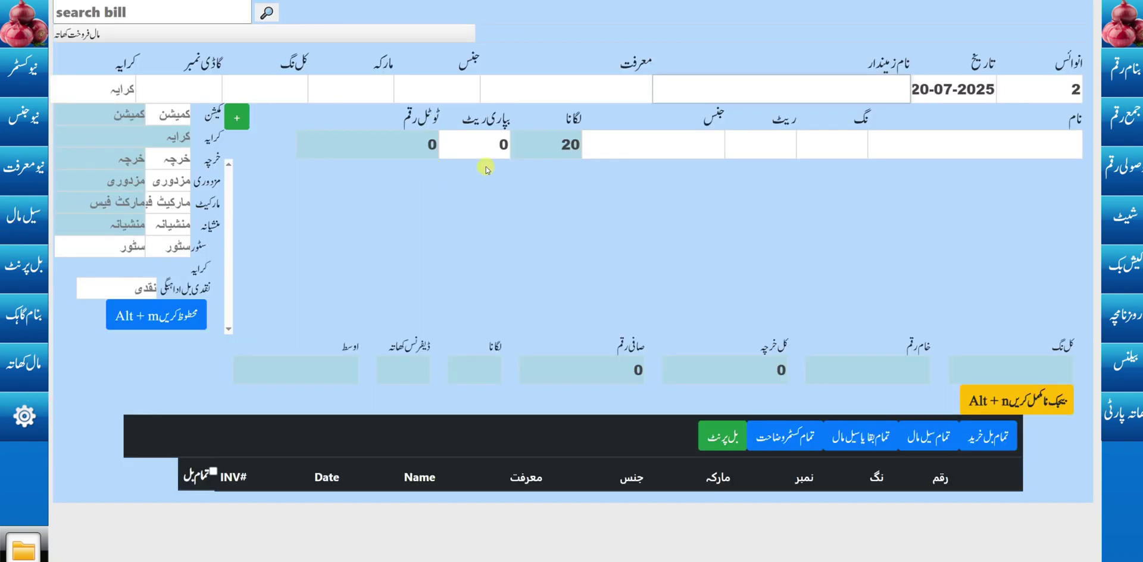
{"action": "left_click", "coordinate": [431, 83]}
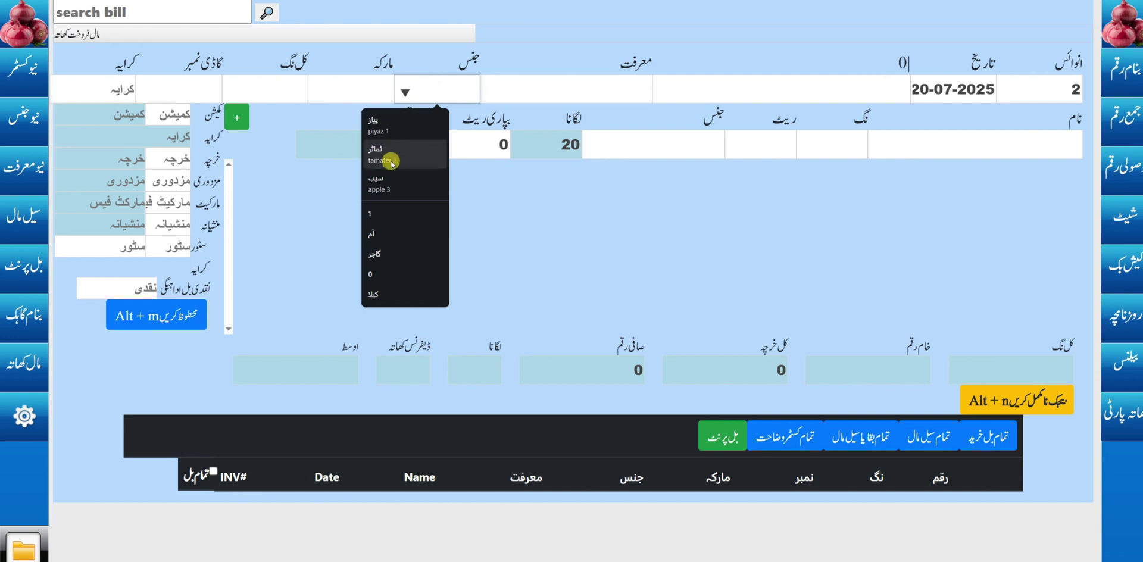
{"action": "left_click", "coordinate": [384, 181]}
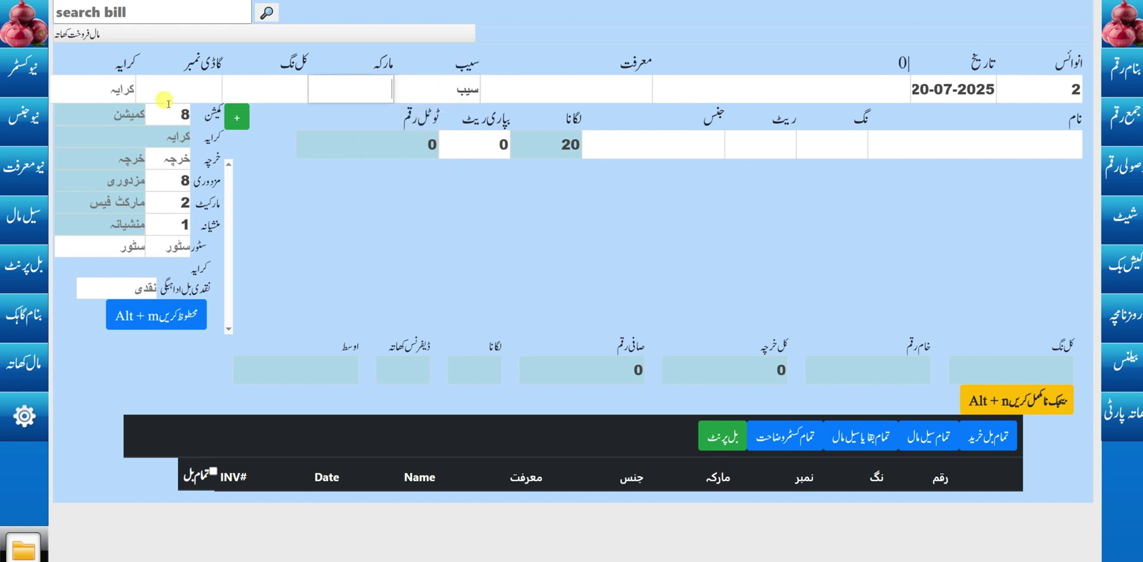
Go through the product's charge rates on the sale form, set the commission to 7, and leave the form without saving
{"action": "left_click", "coordinate": [176, 114]}
{"action": "left_click", "coordinate": [182, 179]}
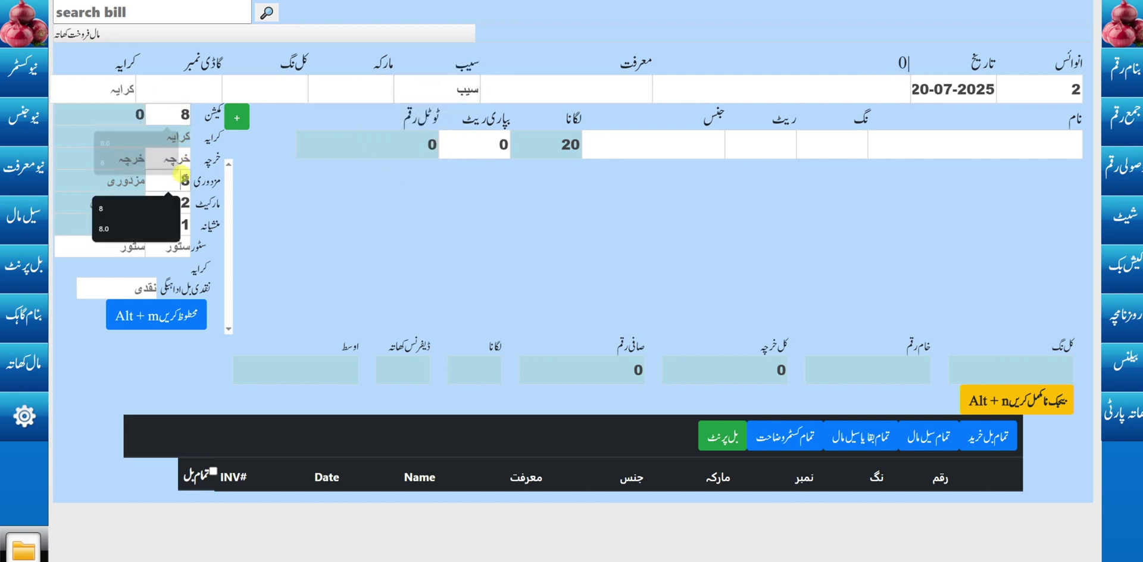
{"action": "left_click", "coordinate": [179, 202]}
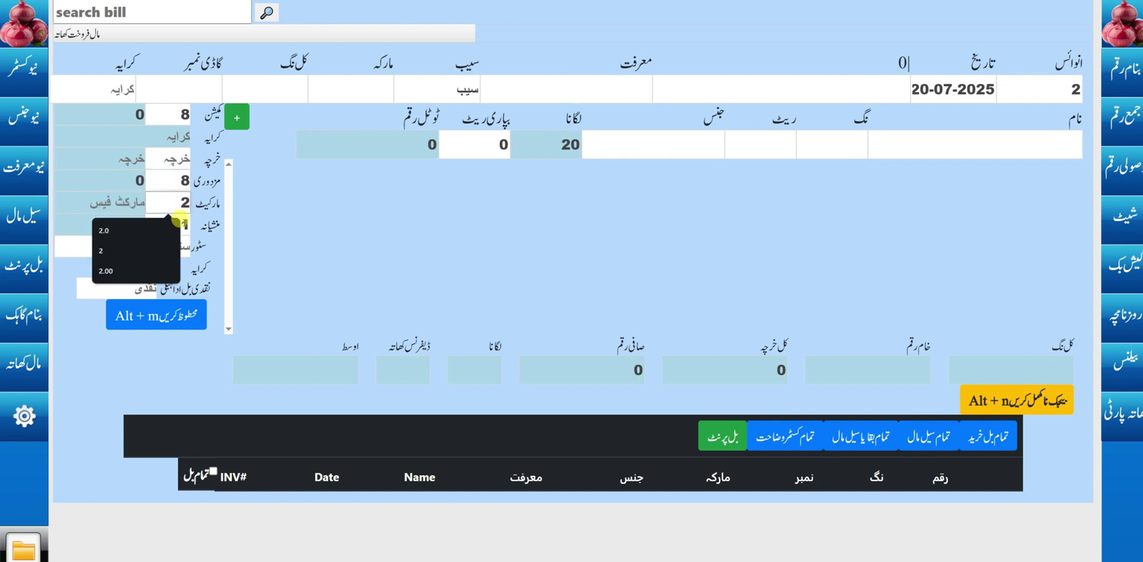
{"action": "left_click", "coordinate": [178, 225]}
{"action": "left_click", "coordinate": [182, 114]}
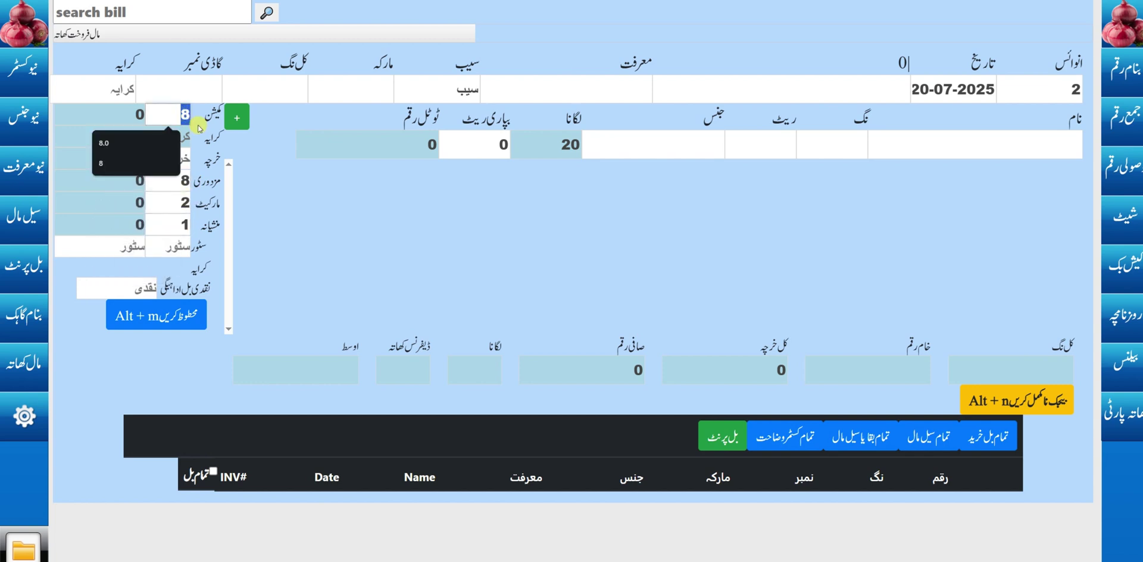
{"action": "type", "text": "7"}
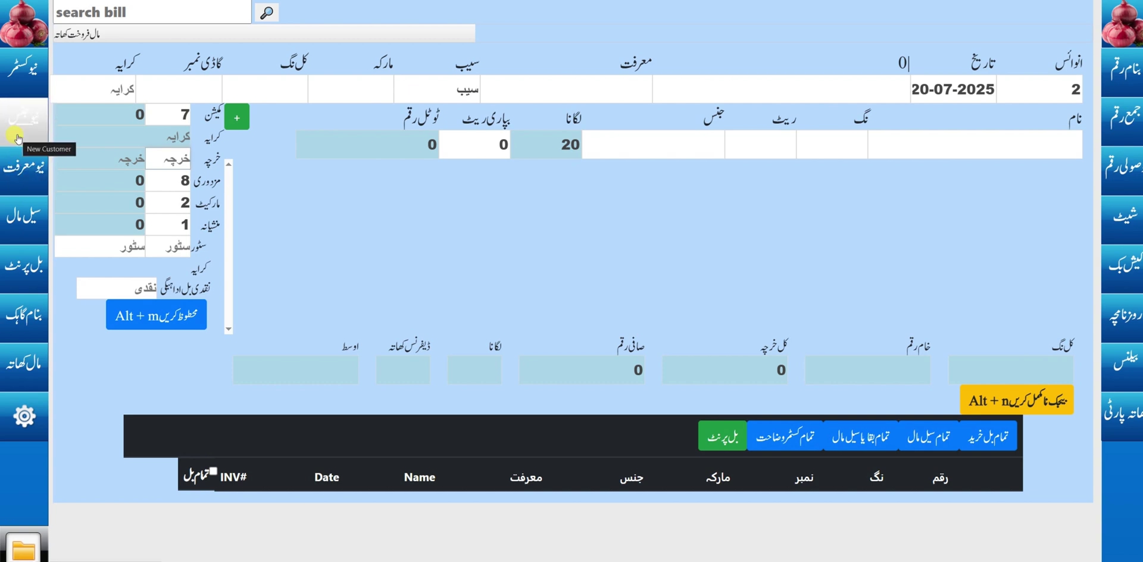
{"action": "left_click", "coordinate": [62, 327]}
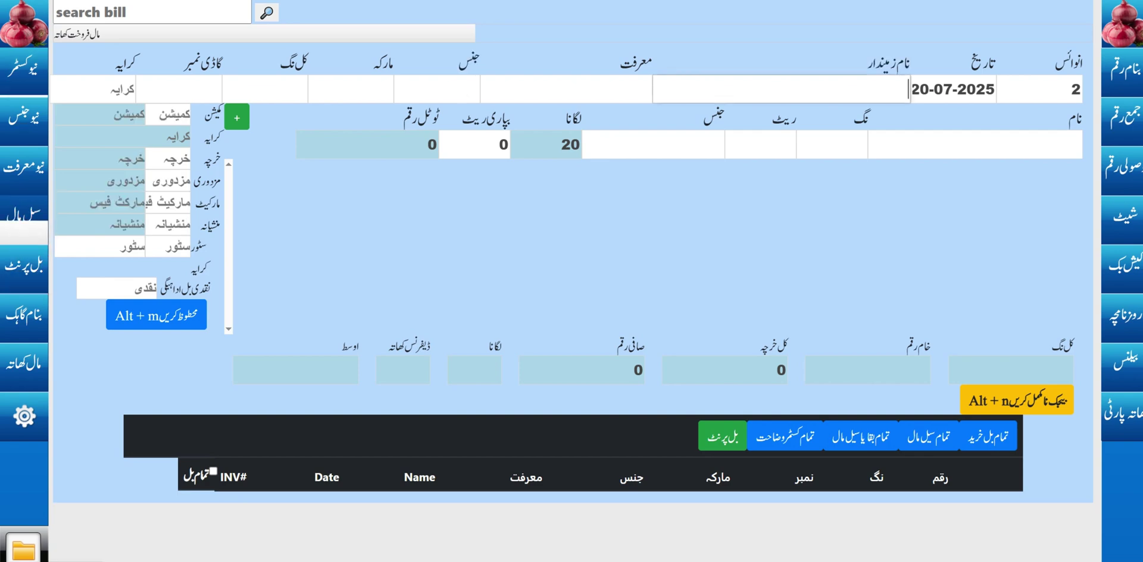
{"action": "key", "text": "Escape"}
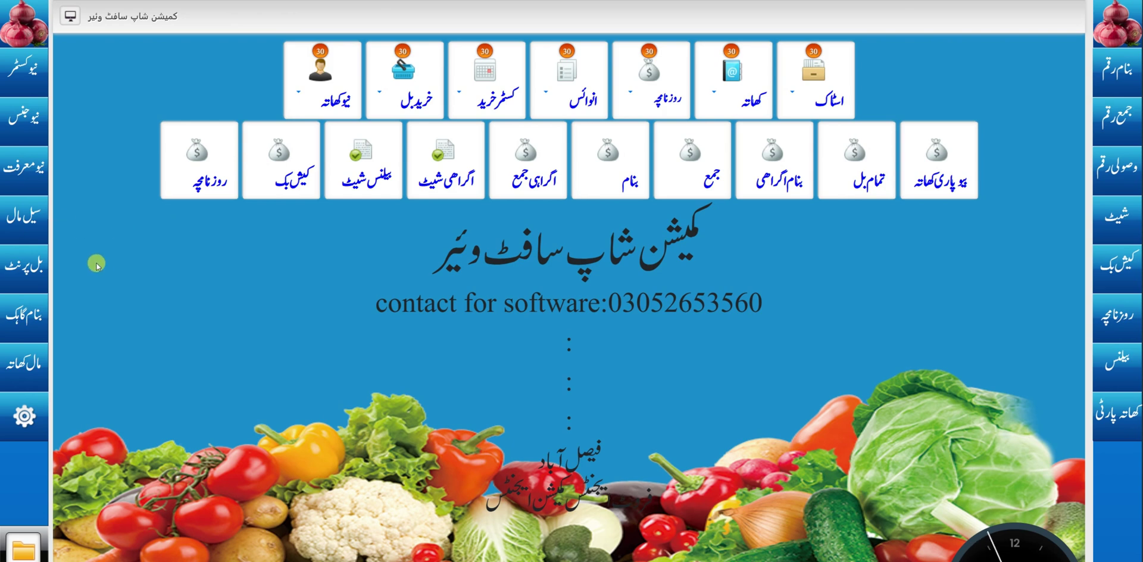
Examine which accounts the landowner name and buyer name fields offer on the goods sale form
{"action": "left_click", "coordinate": [14, 207]}
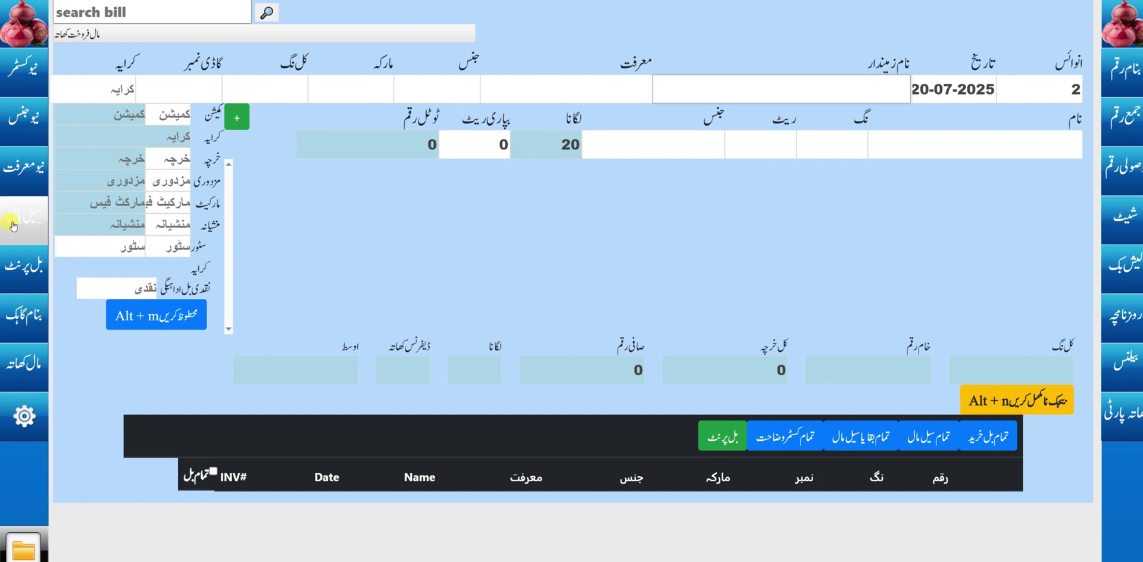
{"action": "left_click", "coordinate": [38, 225]}
{"action": "left_click", "coordinate": [732, 89]}
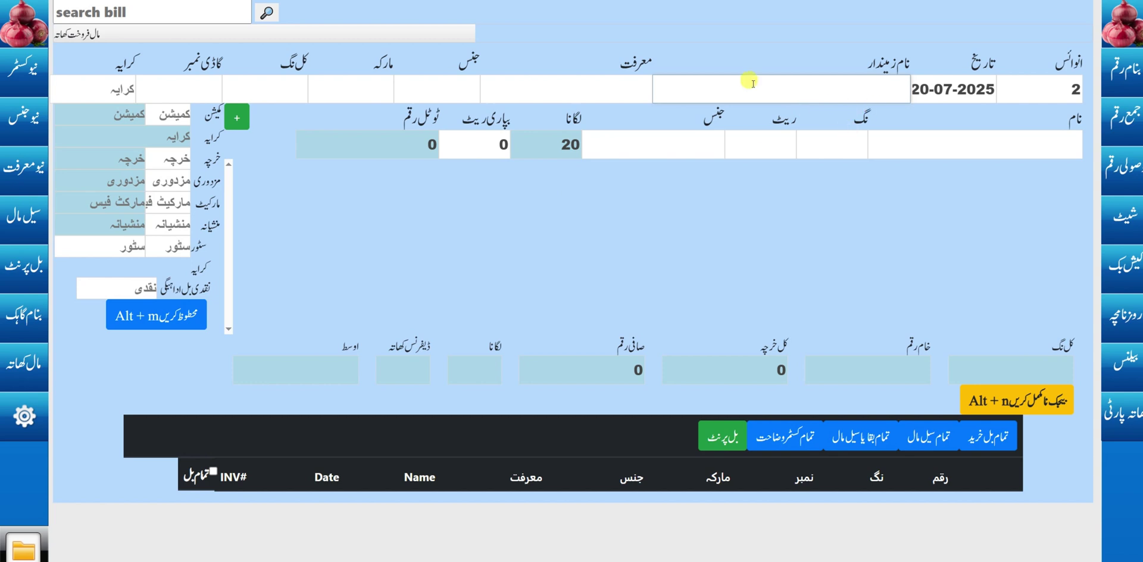
{"action": "left_click", "coordinate": [1033, 149]}
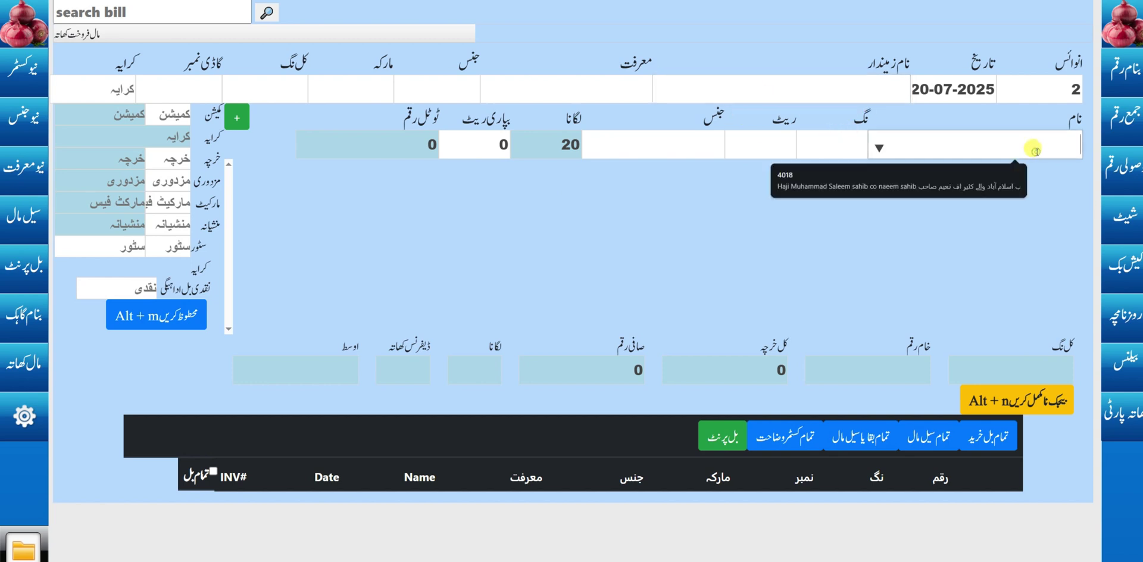
{"action": "left_click", "coordinate": [982, 146]}
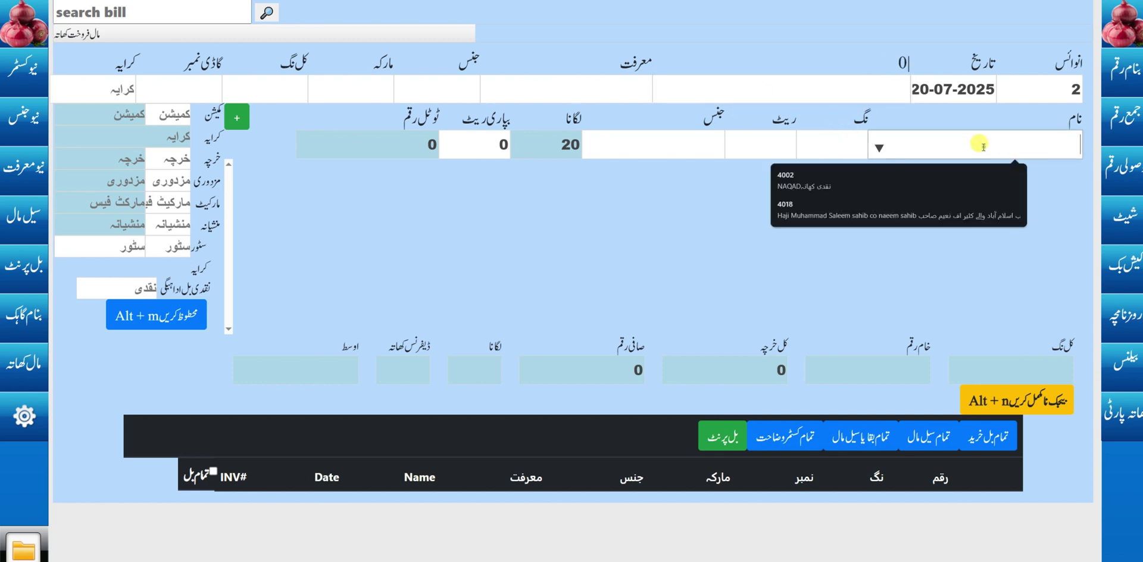
{"action": "left_click", "coordinate": [815, 88]}
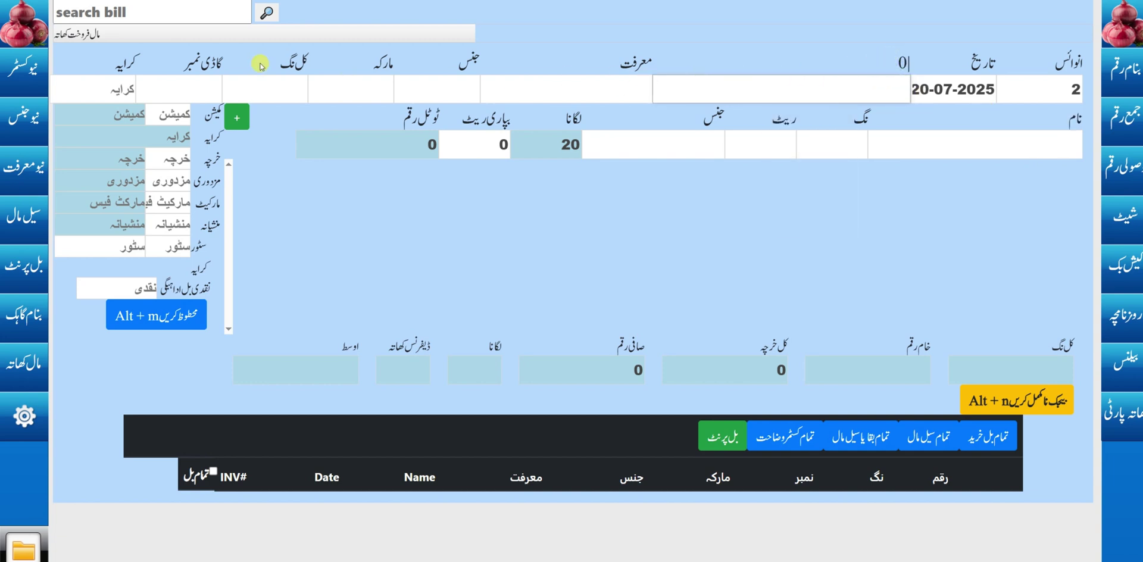
{"action": "left_click", "coordinate": [697, 86]}
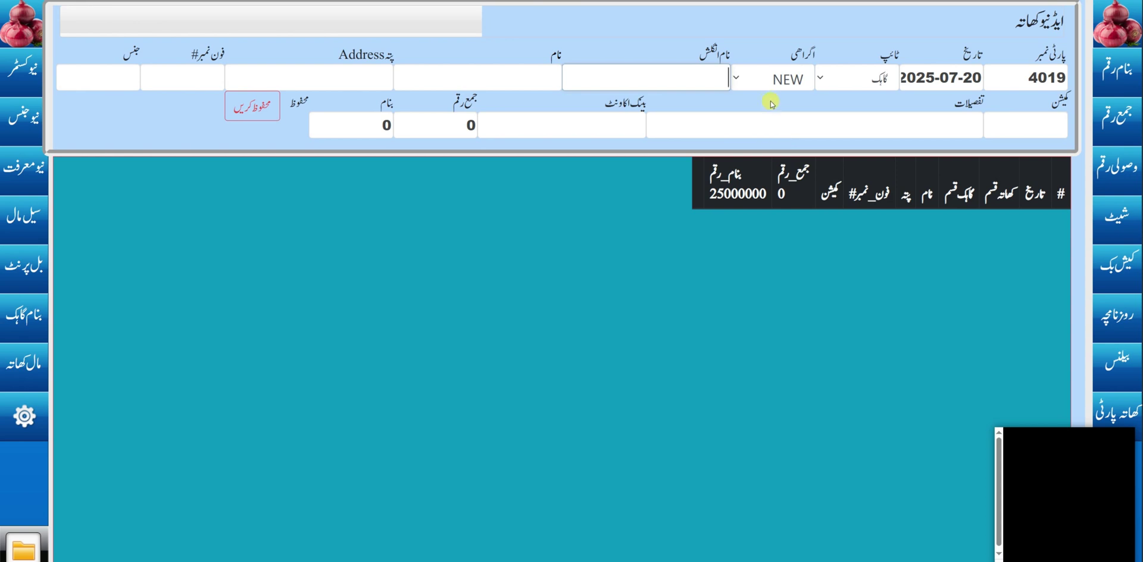
Set the new account's type to بیوپاری کھاتہ and enter the account holder's name in English and Urdu
{"action": "left_click", "coordinate": [852, 78]}
{"action": "left_click", "coordinate": [857, 259]}
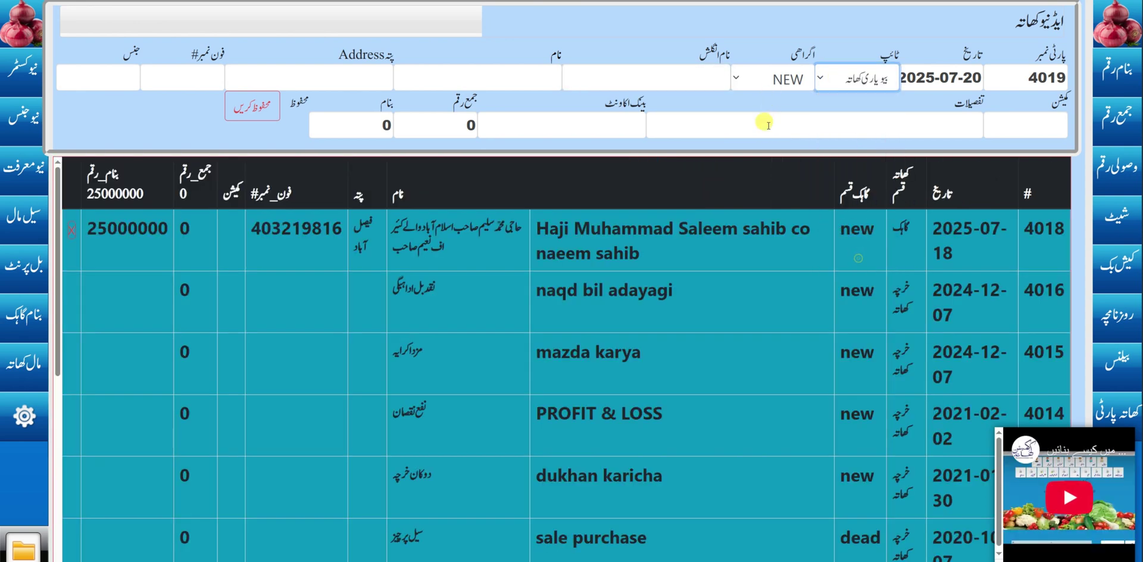
{"action": "left_click", "coordinate": [686, 73]}
{"action": "type", "text": "H"}
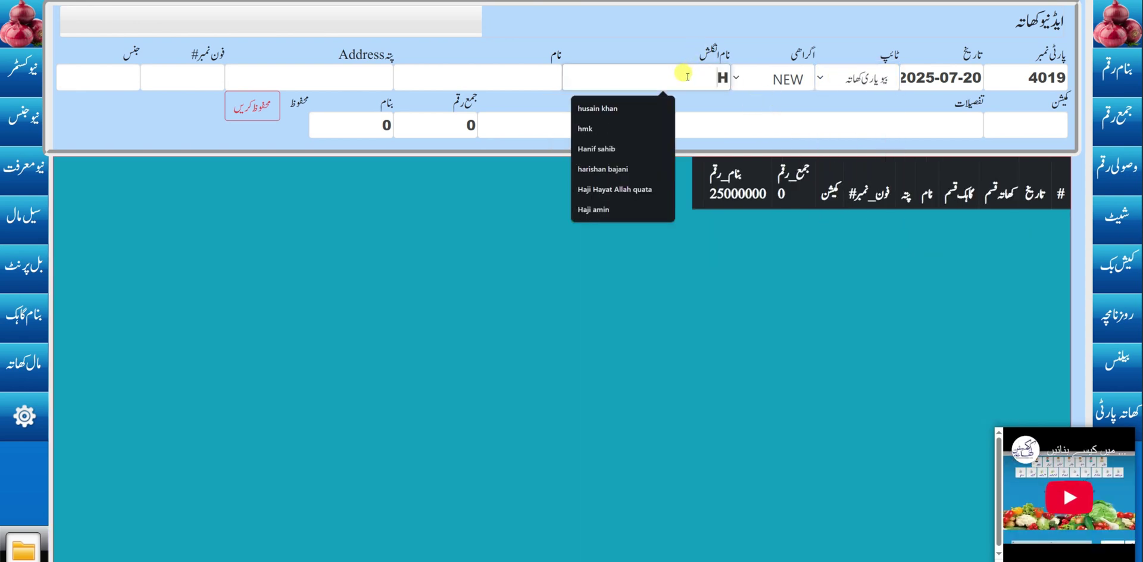
{"action": "type", "text": "aji N"}
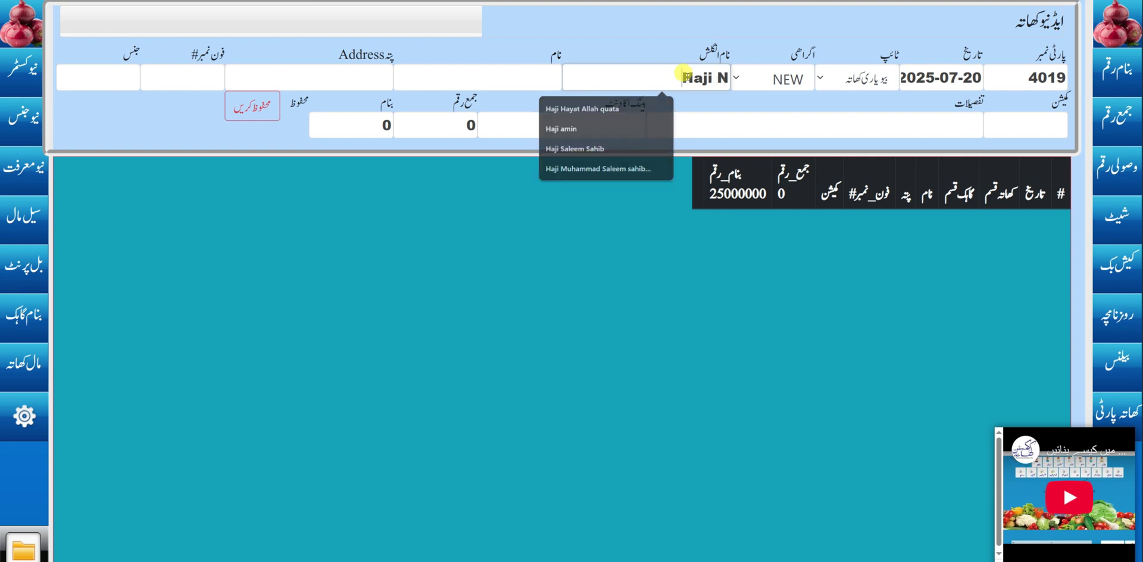
{"action": "type", "text": "aeem sahib"}
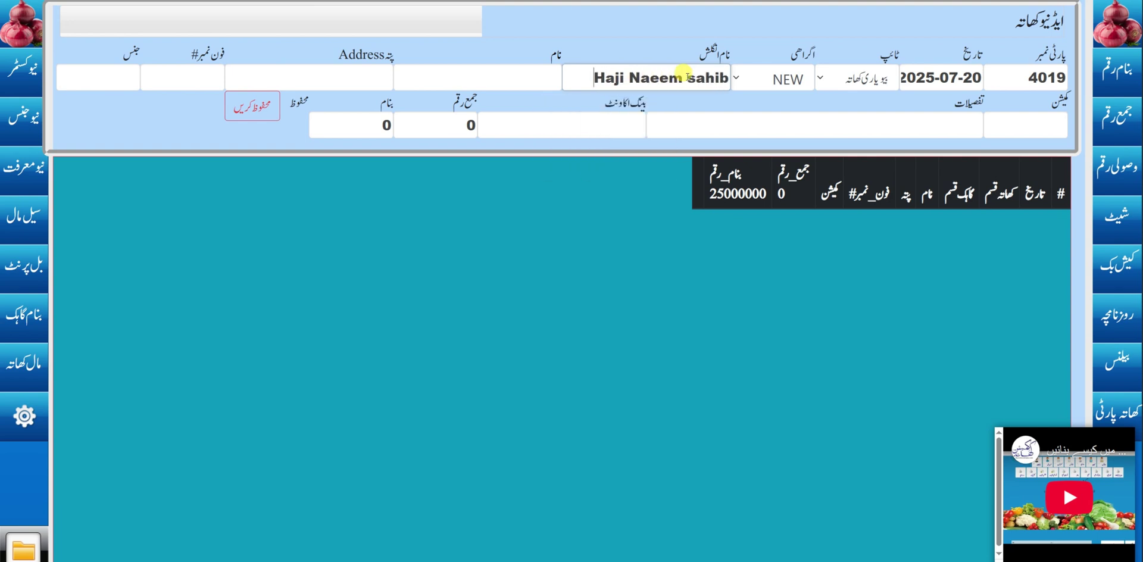
{"action": "key", "text": "Tab"}
{"action": "type", "text": "حاجی"}
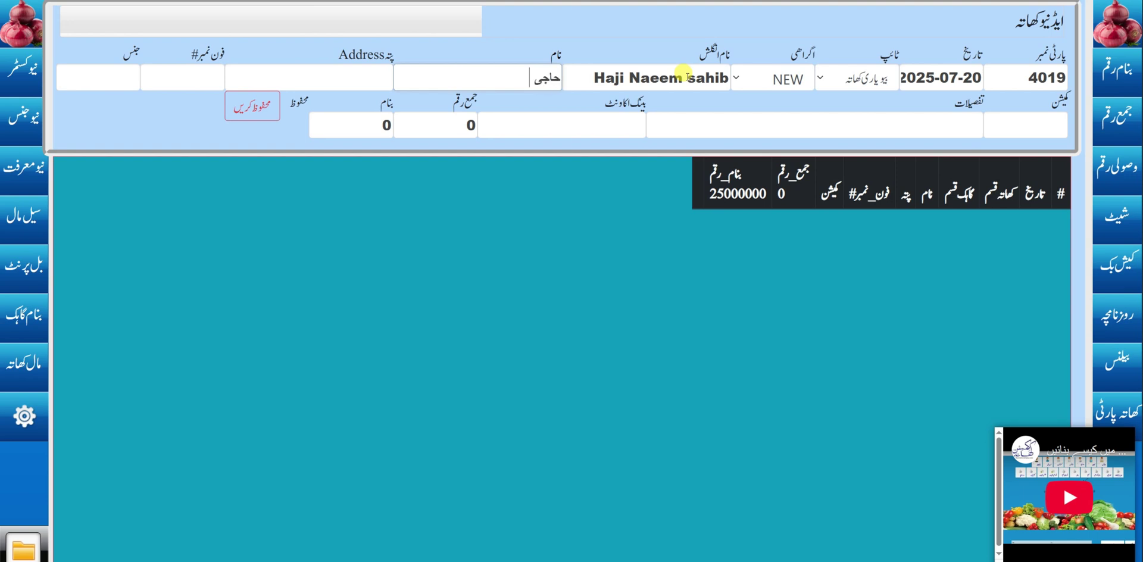
{"action": "type", "text": "  سلیم"}
{"action": "type", "text": " صاه"}
{"action": "key", "text": "Tab"}
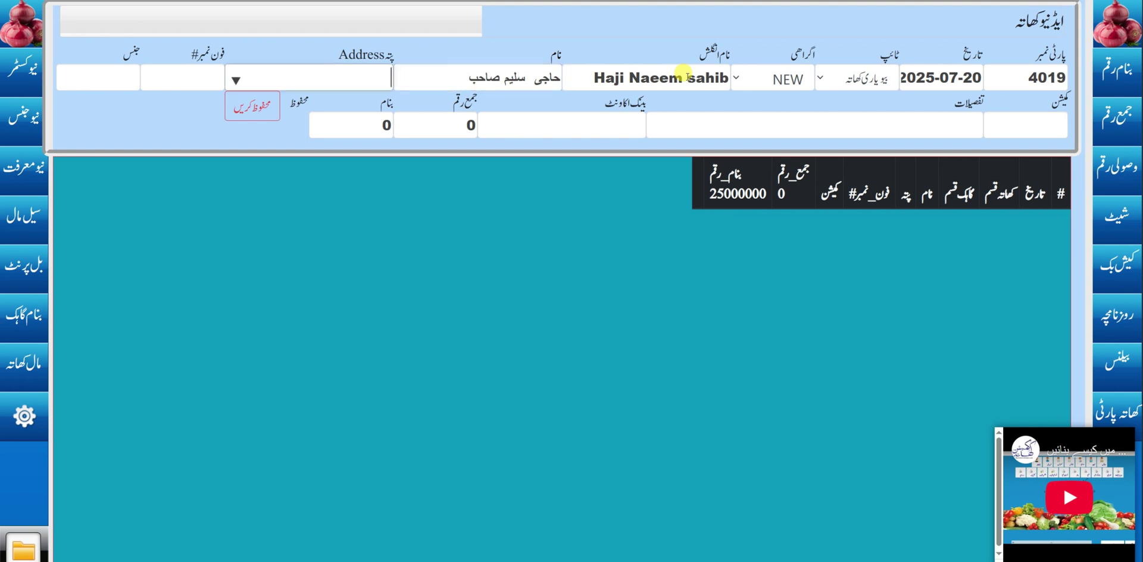
Fill in the account holder's address and phone number
{"action": "type", "text": "fsd"}
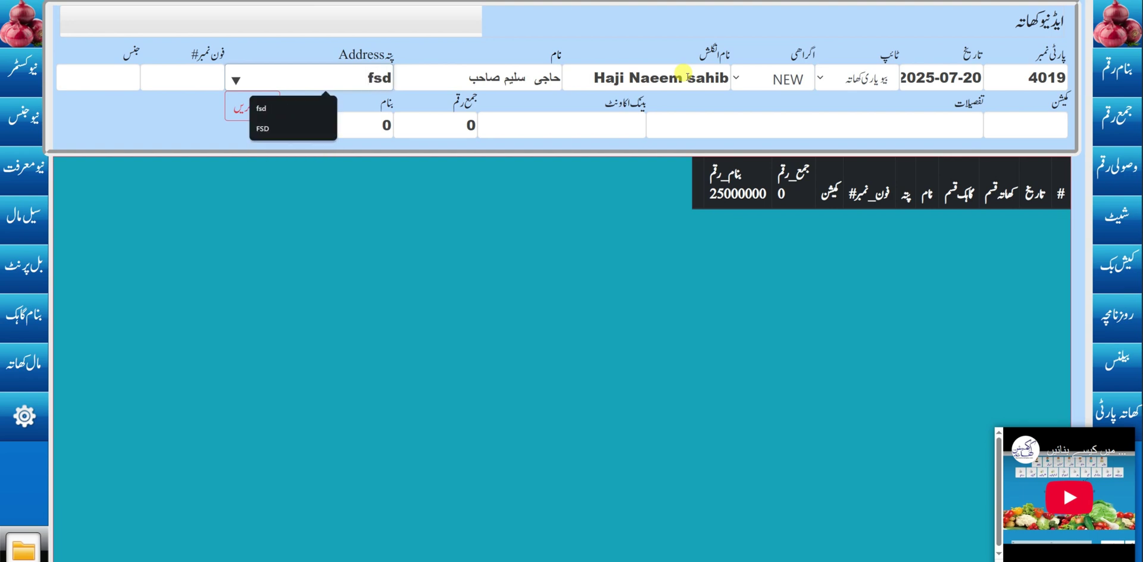
{"action": "key", "text": "Tab"}
{"action": "type", "text": "030000000"}
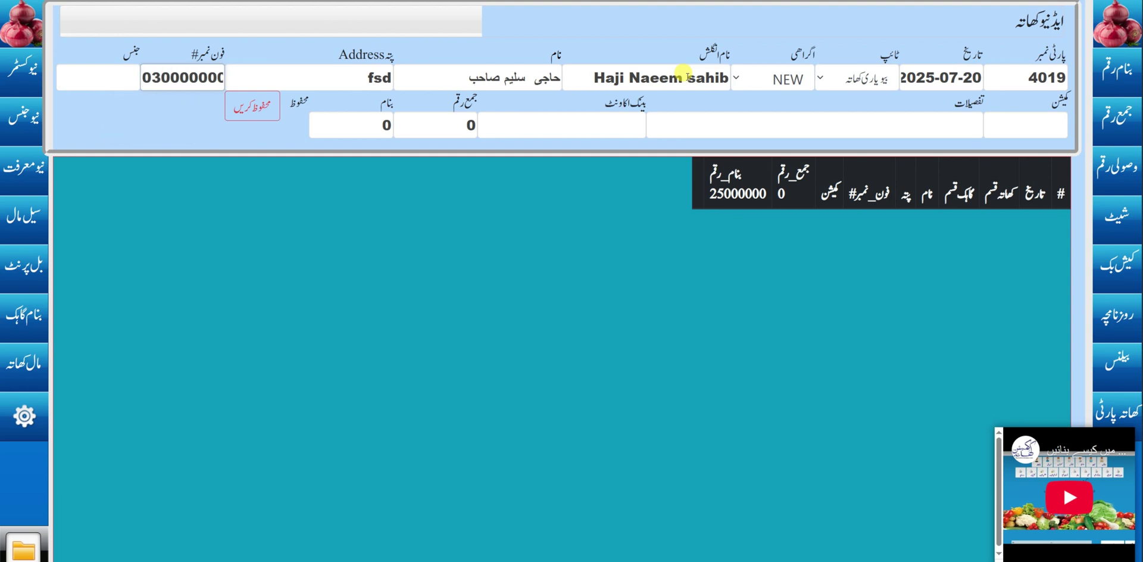
Assign سیب (apple) as the account's product and set its commission to 7
{"action": "key", "text": "Tab"}
{"action": "key", "text": "space"}
{"action": "key", "text": "Down"}
{"action": "key", "text": "Down"}
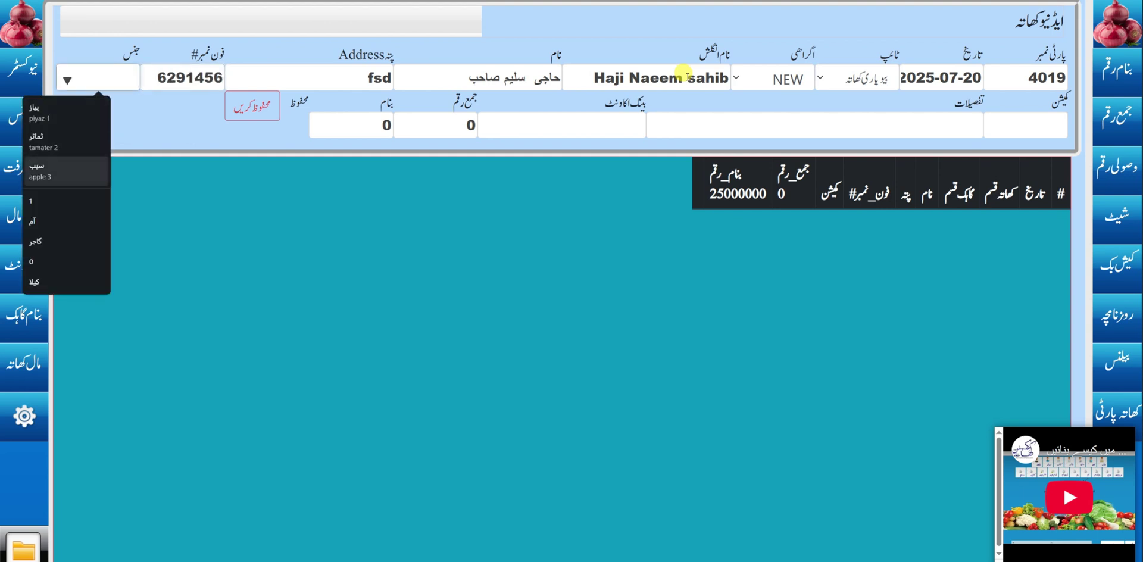
{"action": "key", "text": "Return"}
{"action": "key", "text": "Tab"}
{"action": "type", "text": "7"}
{"action": "key", "text": "Tab"}
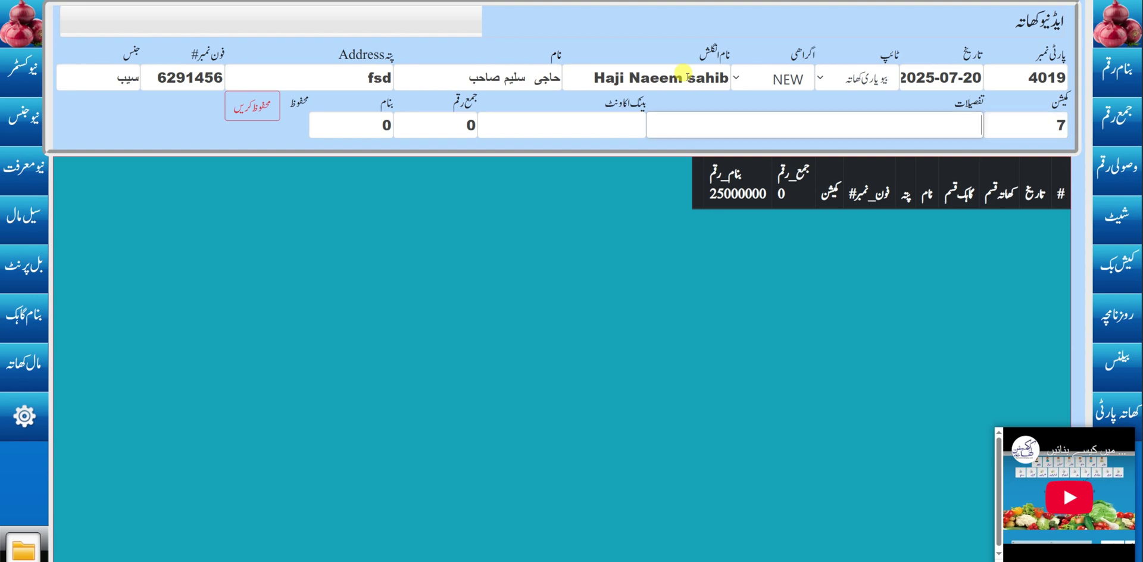
Leave the details and bank account blank, keep both opening amounts at 0, and save the new account
{"action": "key", "text": "Tab"}
{"action": "key", "text": "Tab"}
{"action": "key", "text": "Tab"}
{"action": "key", "text": "Tab"}
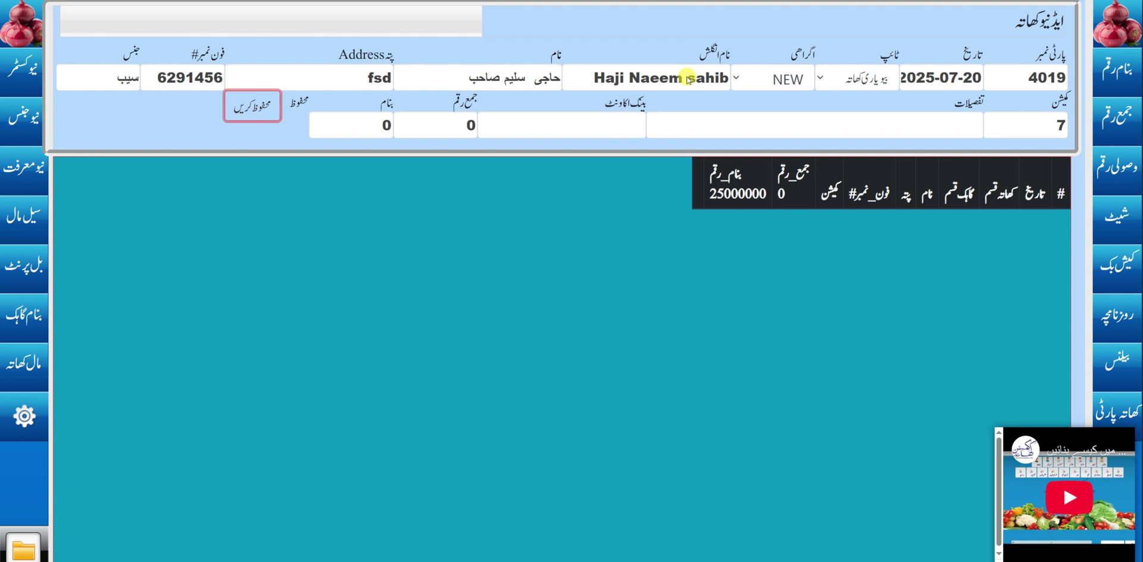
{"action": "key", "text": "Return"}
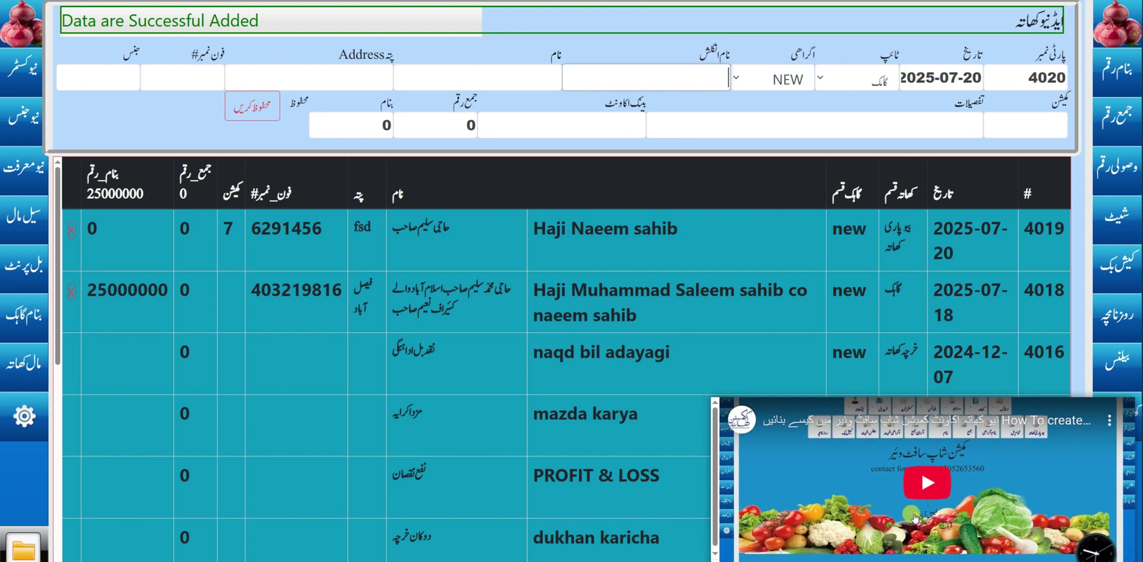
Play the embedded help video on creating a new account briefly, then pause it
{"action": "left_click", "coordinate": [915, 517]}
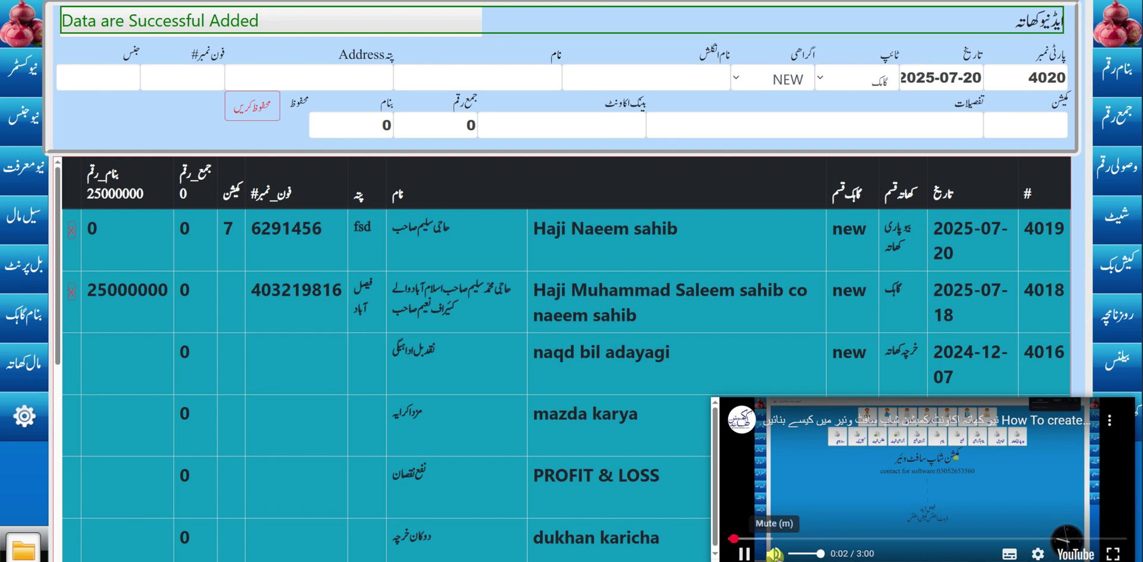
{"action": "left_click", "coordinate": [743, 556]}
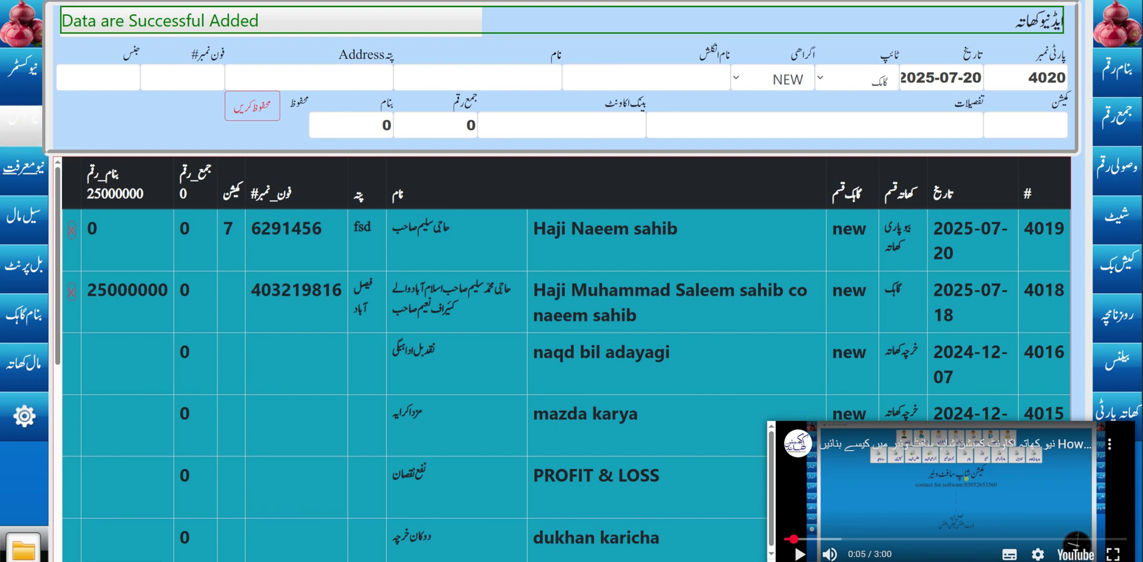
Open the goods sale form and choose the newly added trader account as the landowner (نام زمیندار)
{"action": "left_click", "coordinate": [33, 231]}
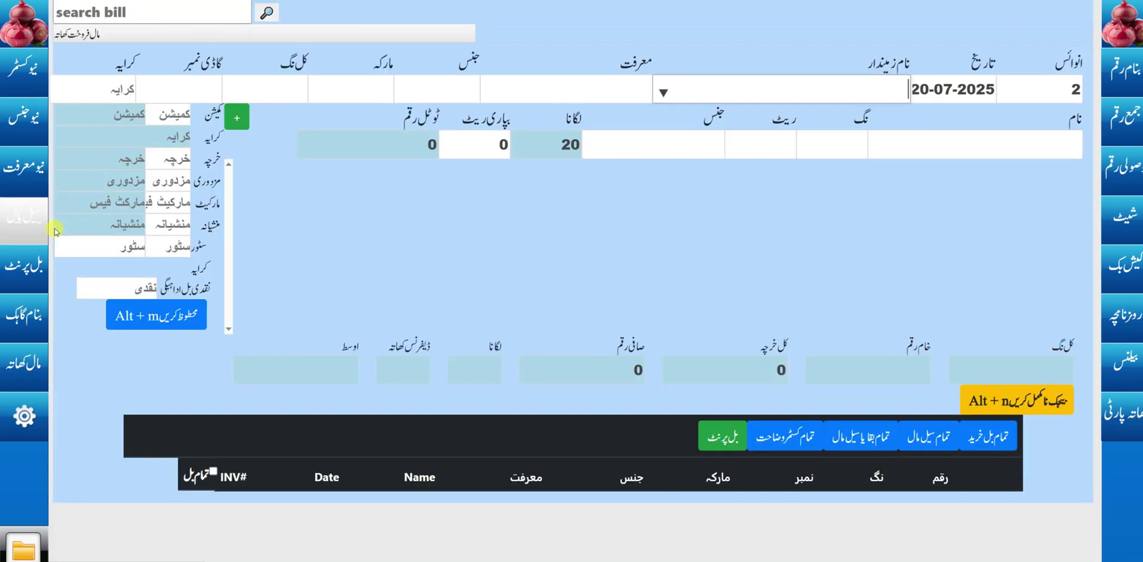
{"action": "left_click", "coordinate": [860, 87]}
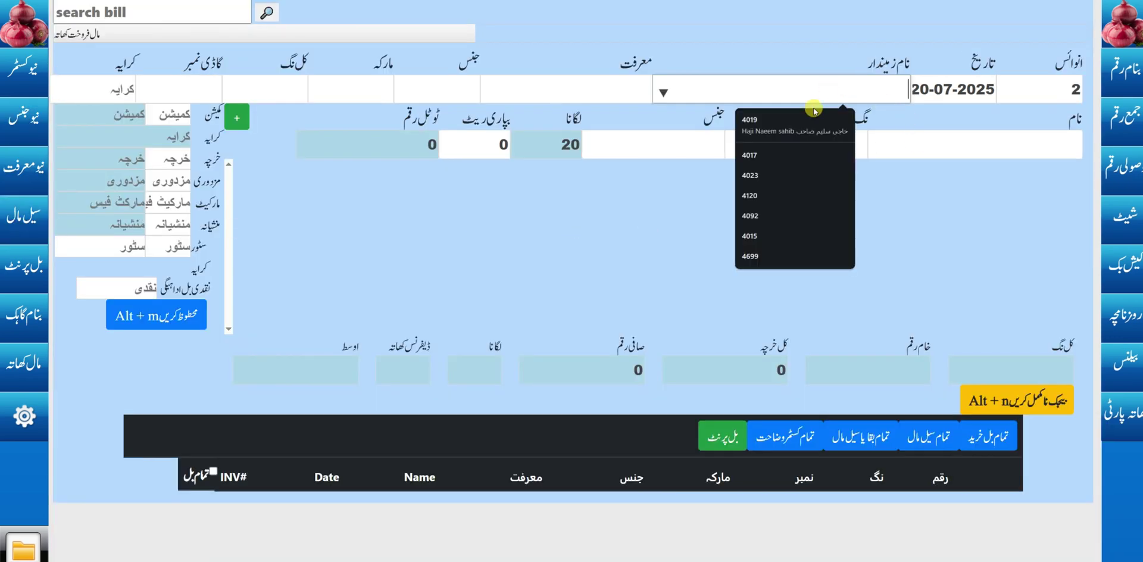
{"action": "left_click", "coordinate": [800, 122]}
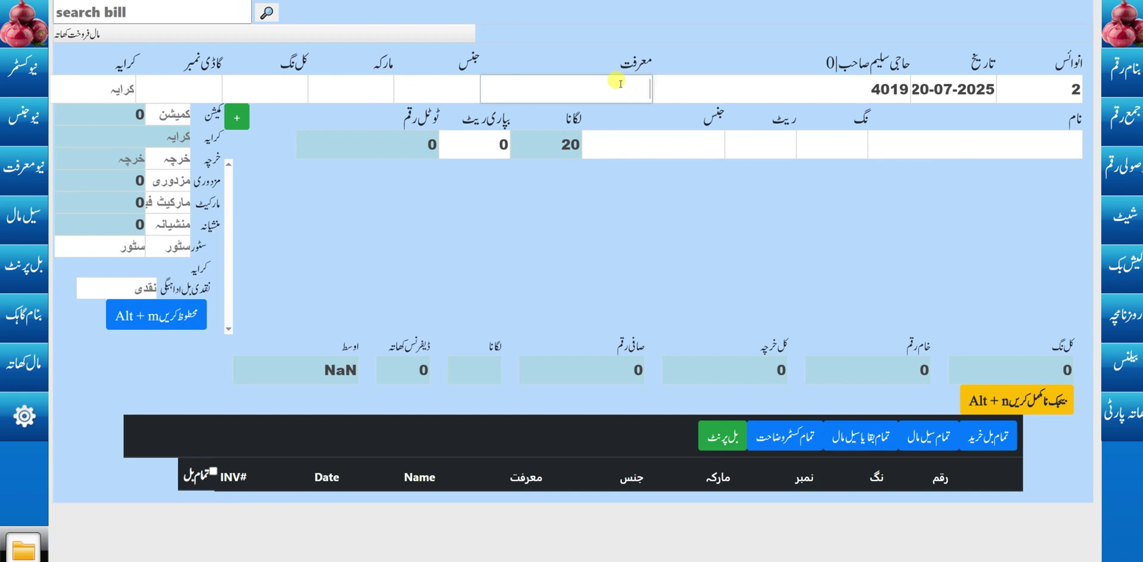
{"action": "key", "text": "shift+Tab"}
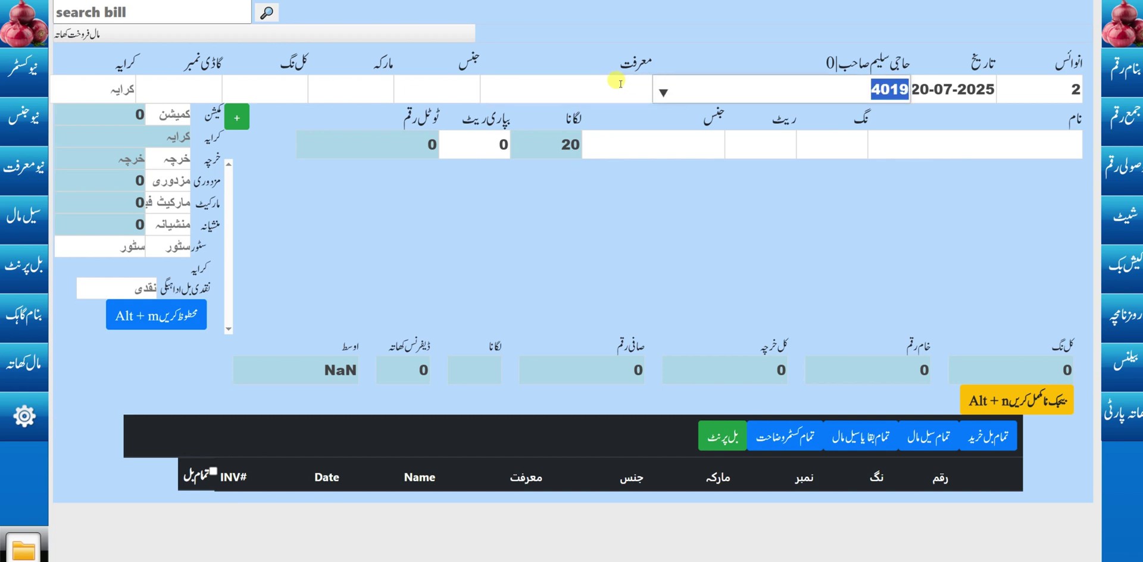
Enter the reference person's name in the invoice's معرفت field
{"action": "key", "text": "BackSpace"}
{"action": "key", "text": "ctrl+z"}
{"action": "left_click", "coordinate": [619, 83]}
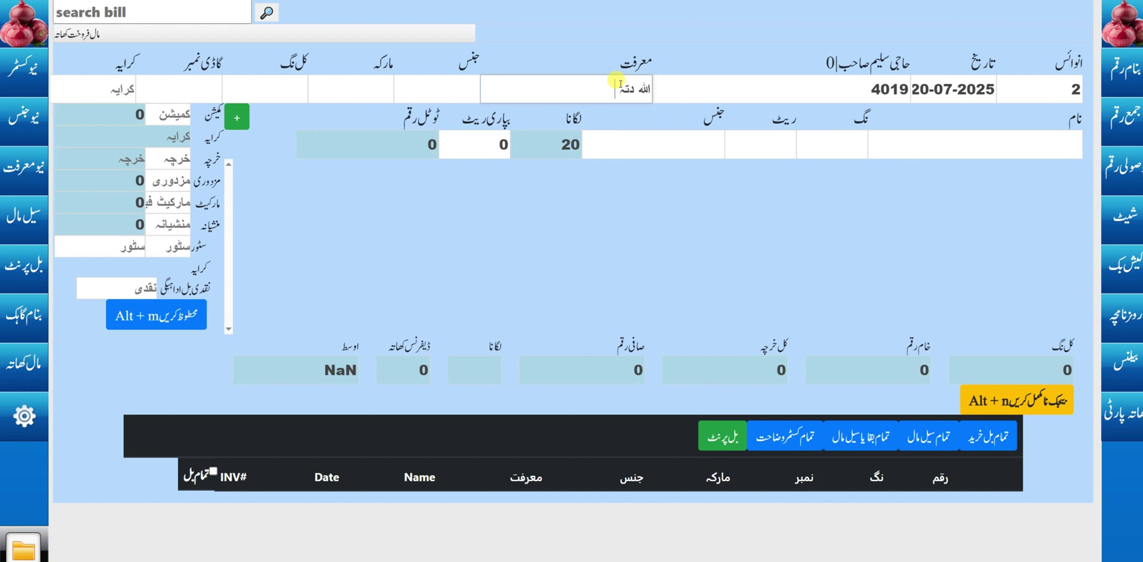
{"action": "key", "text": "Return"}
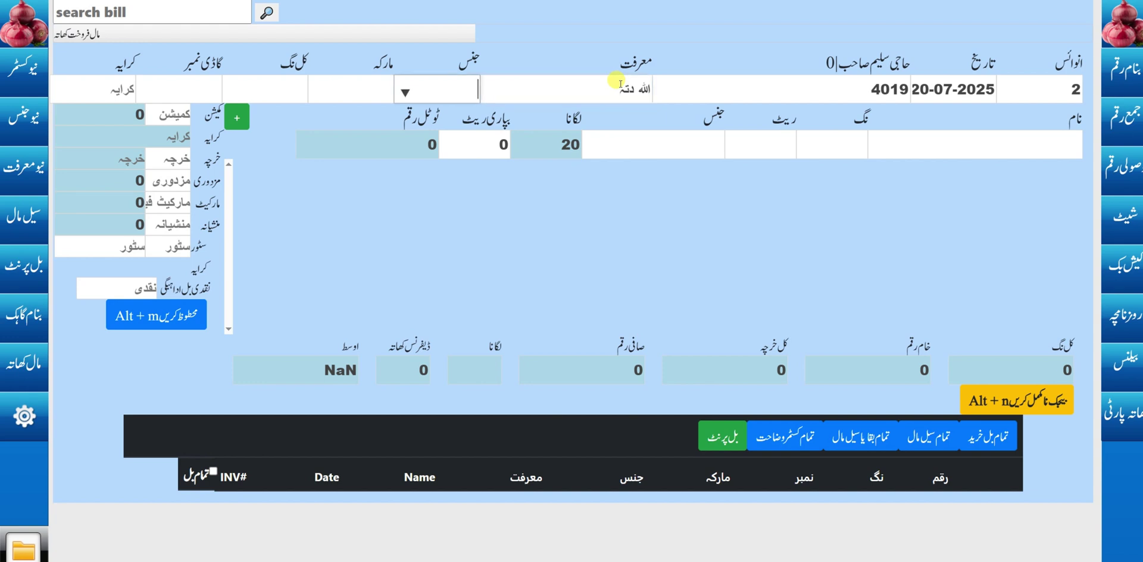
Choose سیب (apple) as the product (جنس) in the invoice header
{"action": "key", "text": "Down"}
{"action": "key", "text": "Down"}
{"action": "key", "text": "Down"}
{"action": "key", "text": "Return"}
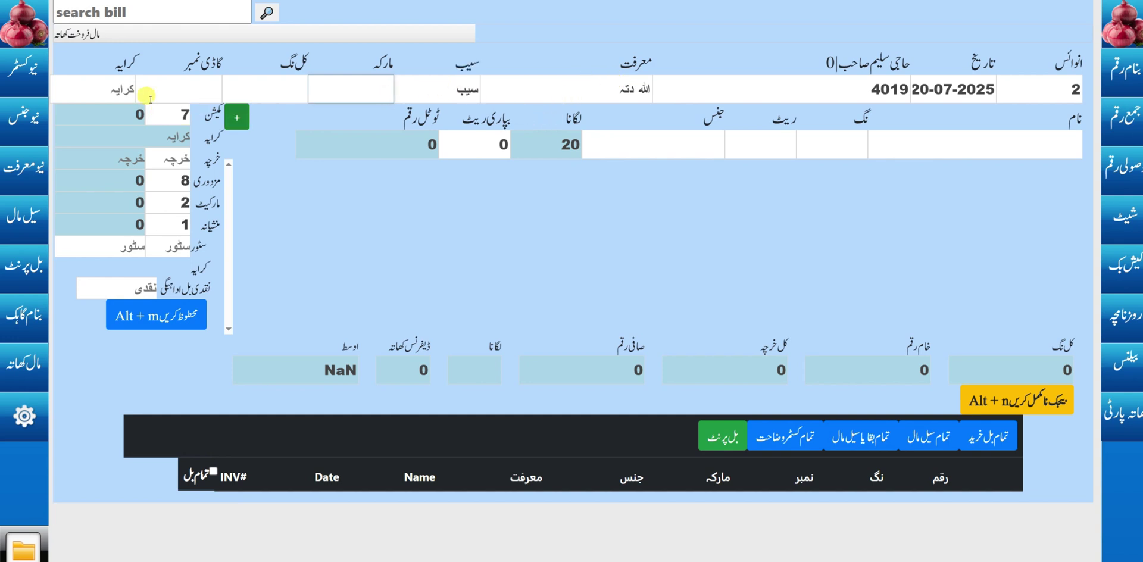
{"action": "left_click", "coordinate": [883, 59]}
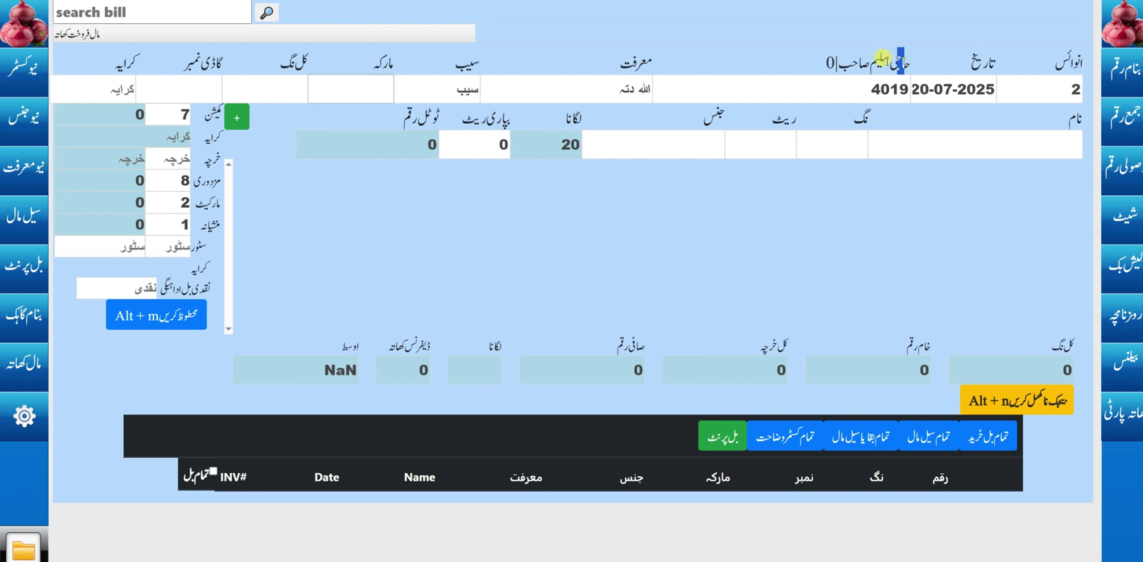
{"action": "mouse_move", "coordinate": [882, 58]}
{"action": "left_mouse_down"}
{"action": "mouse_move", "coordinate": [857, 58]}
{"action": "mouse_move", "coordinate": [877, 58]}
{"action": "left_mouse_up"}
Set the invoice's mark (مارکہ) to MA and the total piece count (کل نگ) to 100
{"action": "left_click", "coordinate": [361, 88]}
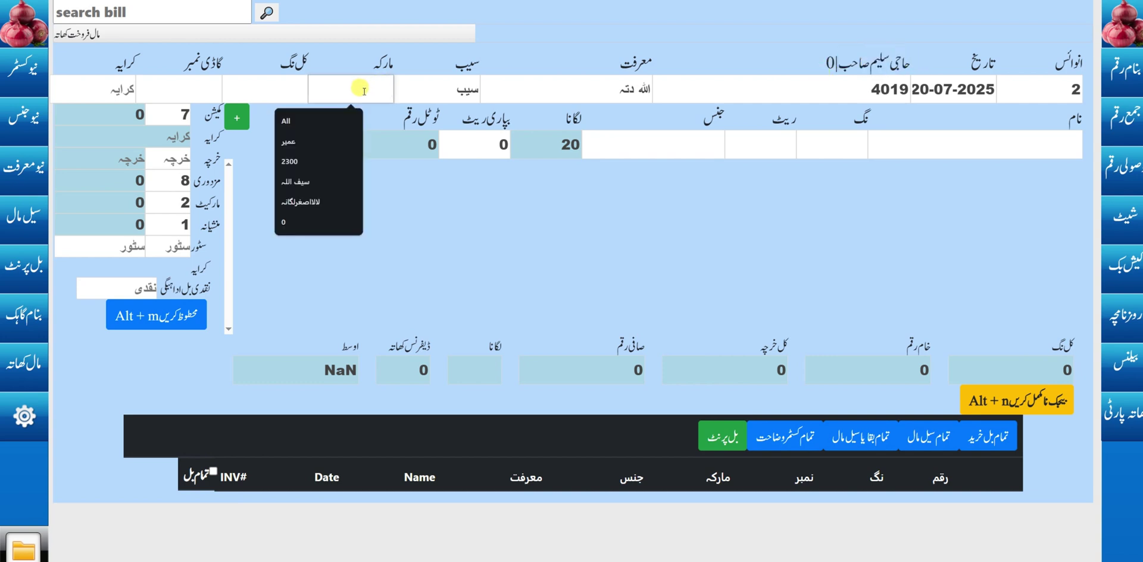
{"action": "type", "text": "MA"}
{"action": "key", "text": "Tab"}
{"action": "type", "text": "100"}
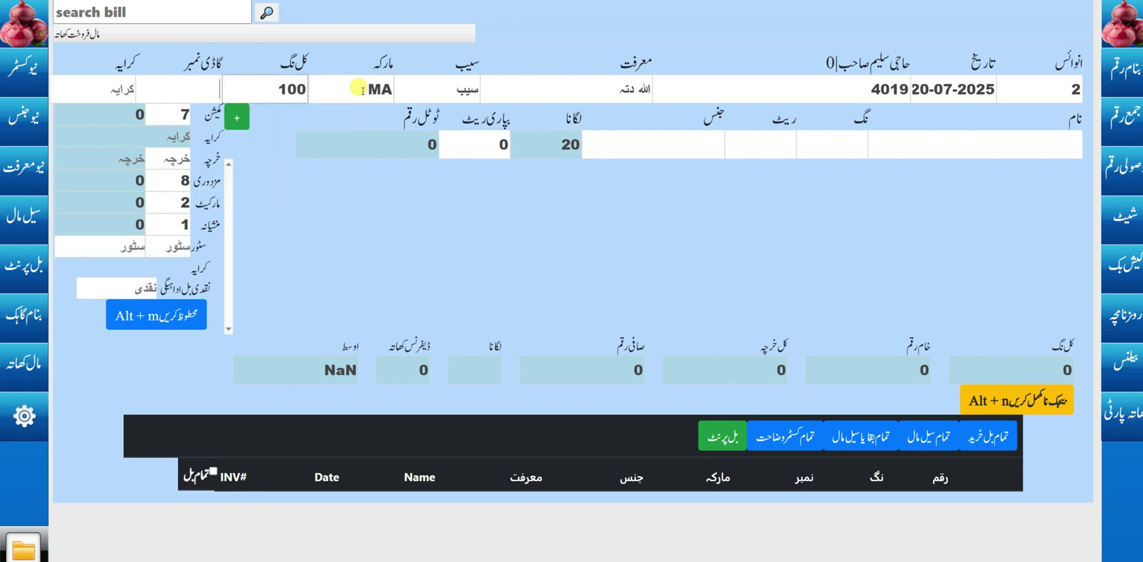
{"action": "key", "text": "Tab"}
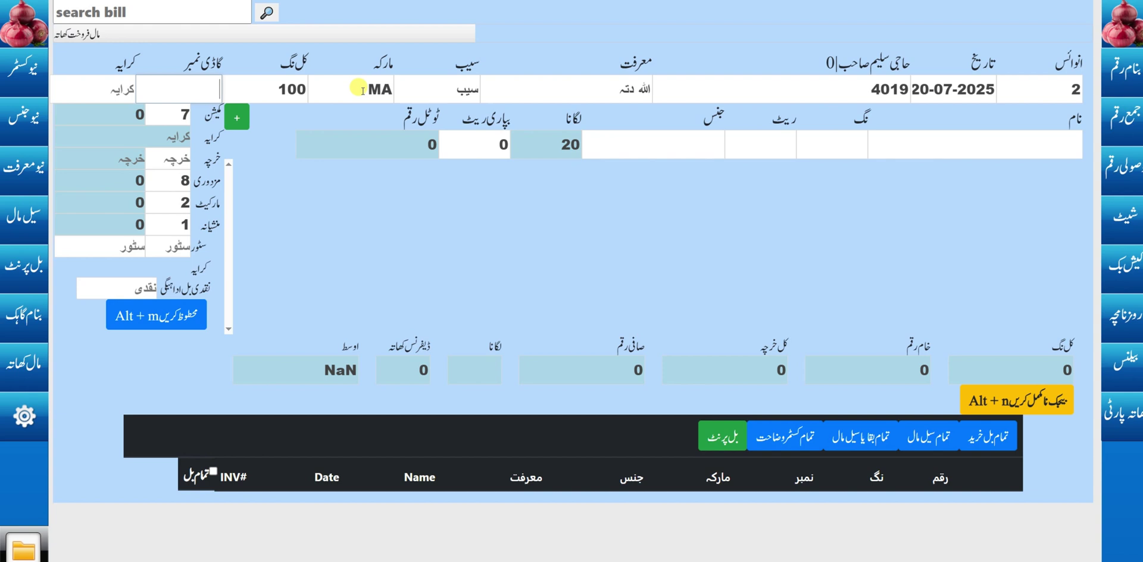
Set the vehicle number (گاڑی نمبر) to 2525 and the freight (کرایہ) to 125000
{"action": "type", "text": "2525"}
{"action": "key", "text": "Tab"}
{"action": "type", "text": "125000"}
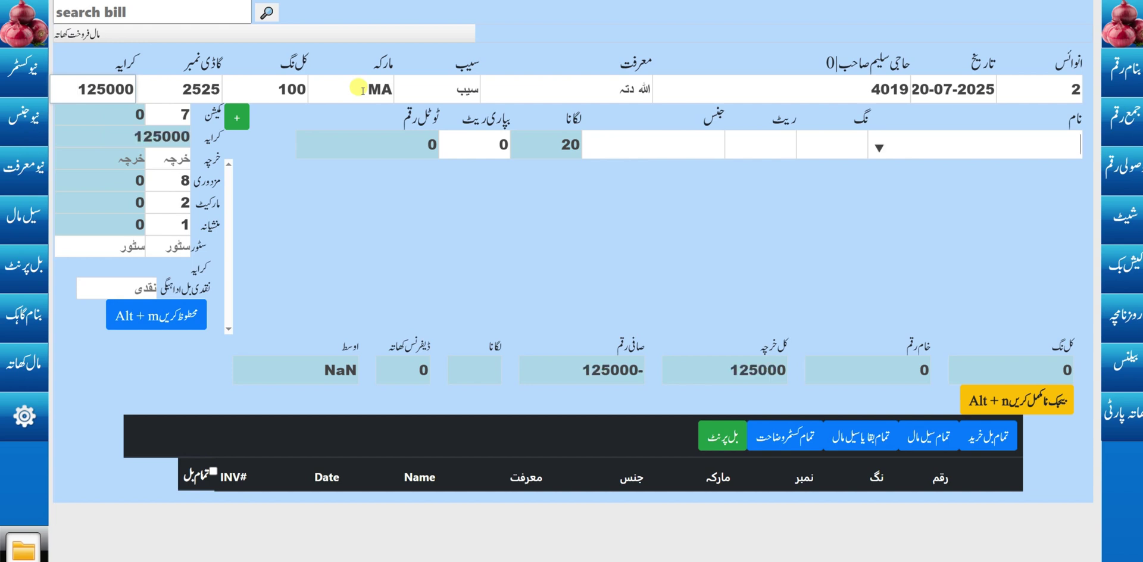
{"action": "key", "text": "Tab"}
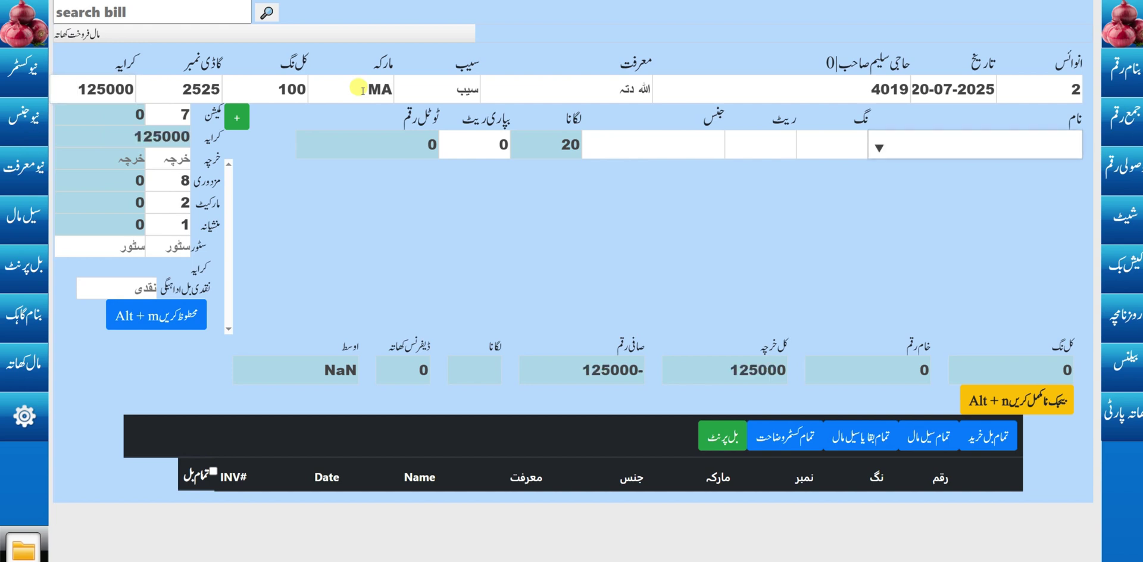
Start the first sale line for the cash account (نقدی کھاتہ) with 50 pieces at a rate of 1250
{"action": "key", "text": "Down"}
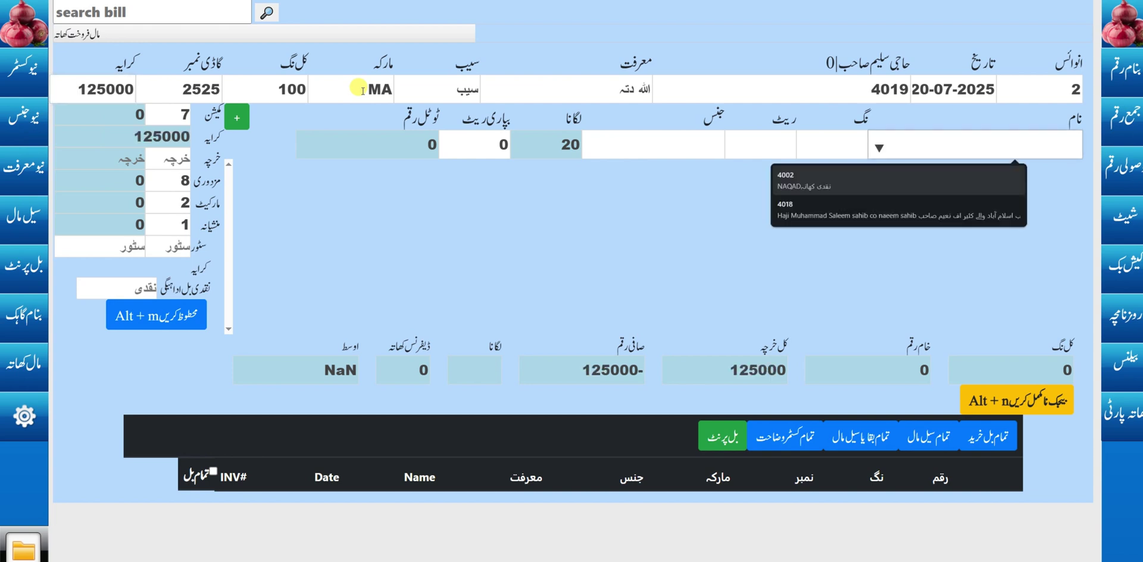
{"action": "type", "text": "4002"}
{"action": "key", "text": "Tab"}
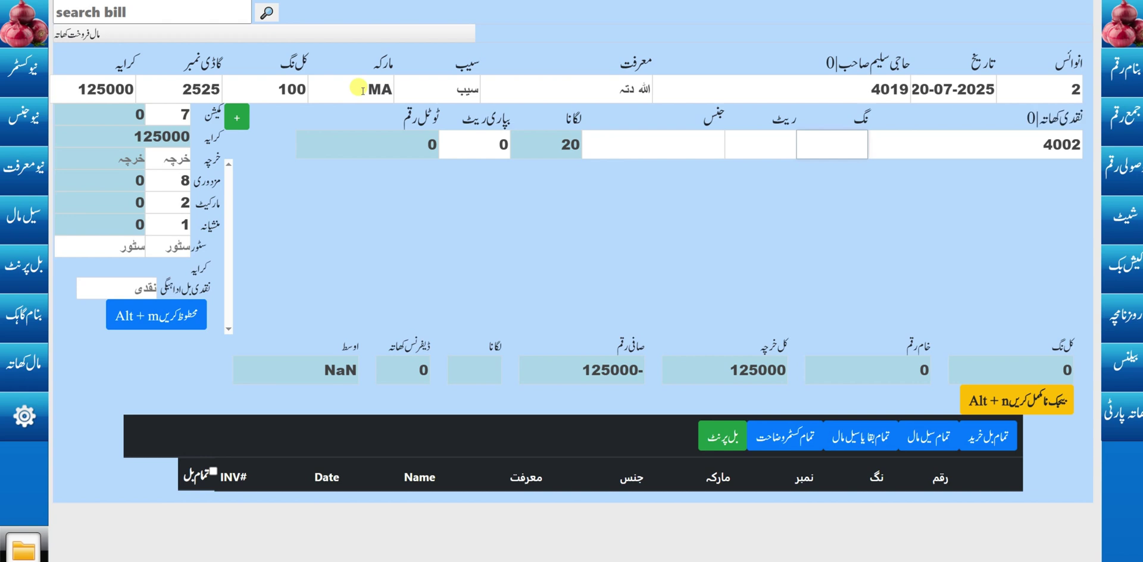
{"action": "type", "text": "50"}
{"action": "key", "text": "Tab"}
{"action": "type", "text": "1"}
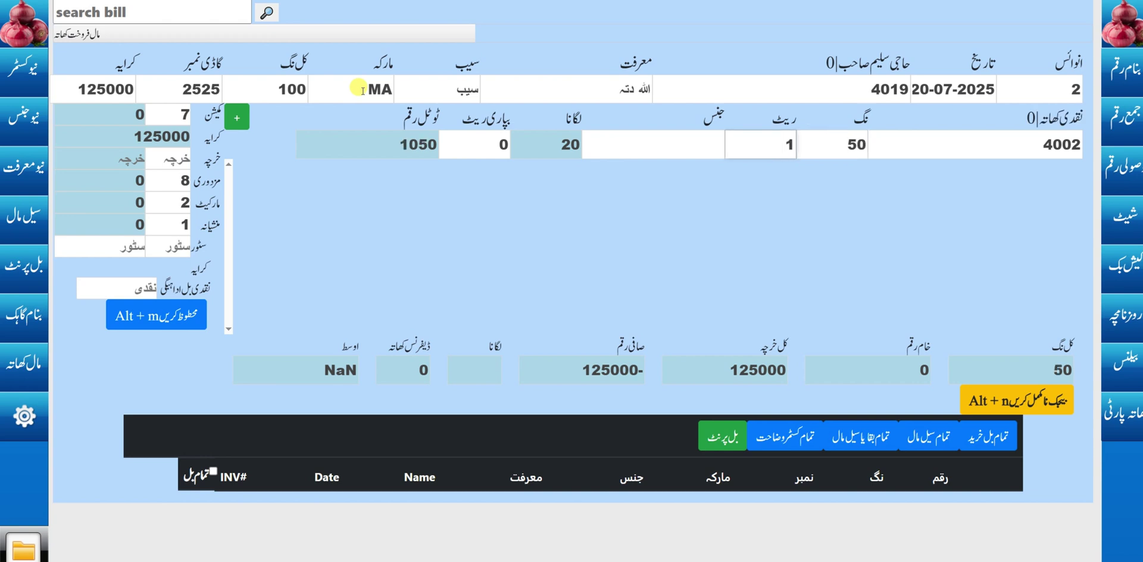
{"action": "type", "text": "250"}
{"action": "key", "text": "Tab"}
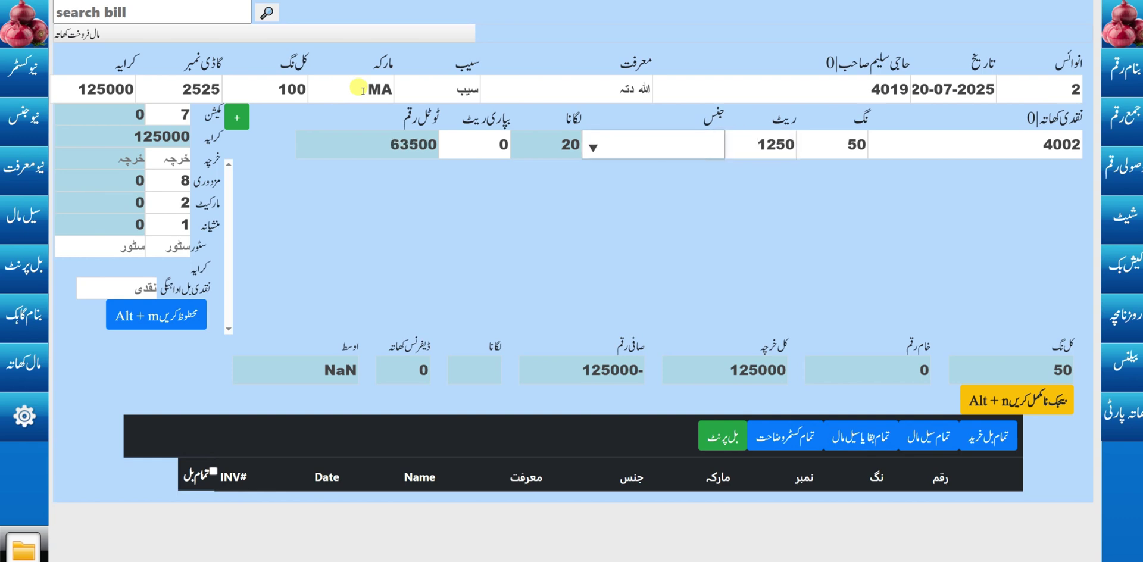
Set the line's product to سیب گاجا, keep the trader rate at 0, and add the line to the invoice
{"action": "key", "text": "Down"}
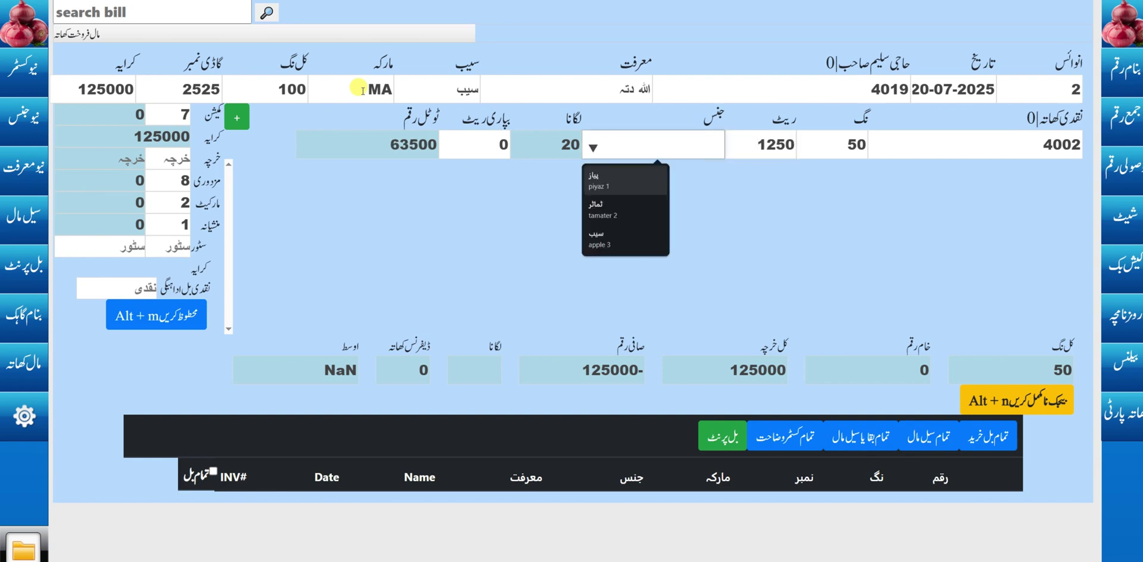
{"action": "key", "text": "Up"}
{"action": "key", "text": "Return"}
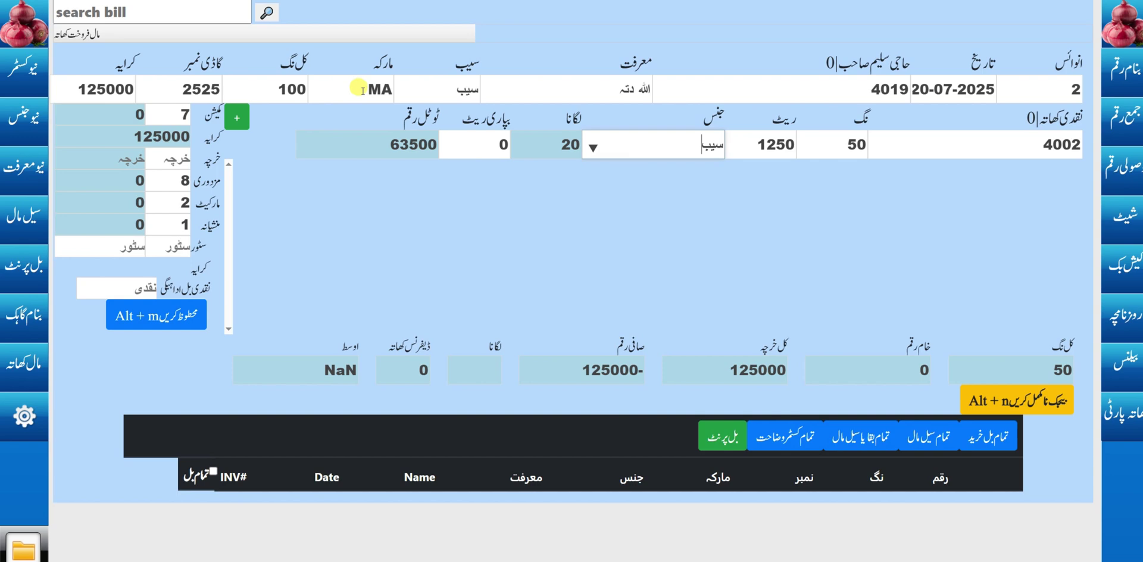
{"action": "key", "text": "Down"}
{"action": "type", "text": "گاجا"}
{"action": "key", "text": "Return"}
{"action": "key", "text": "Return"}
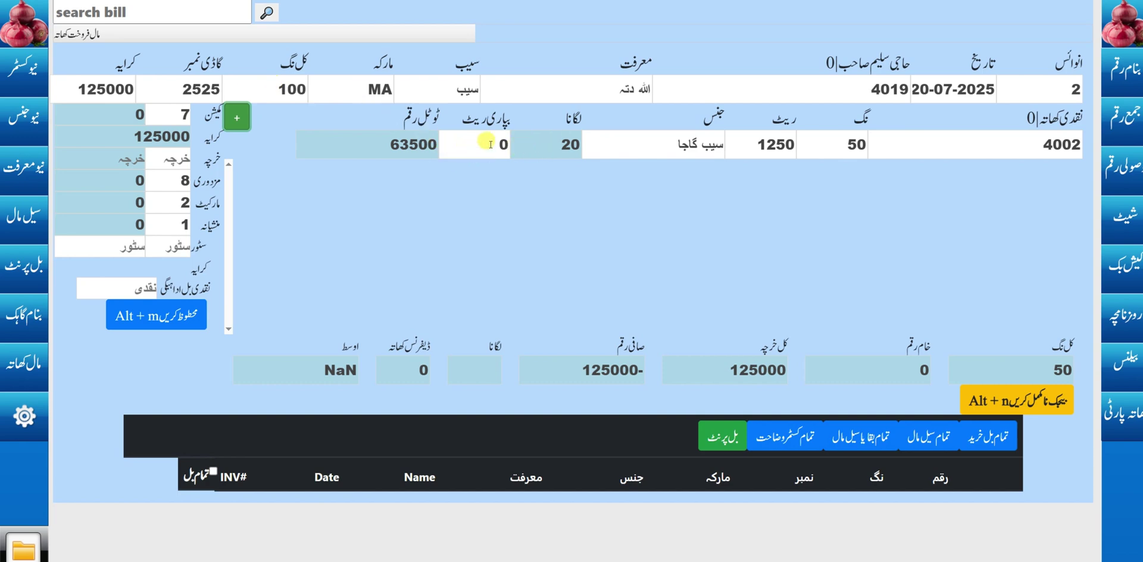
{"action": "key", "text": "Return"}
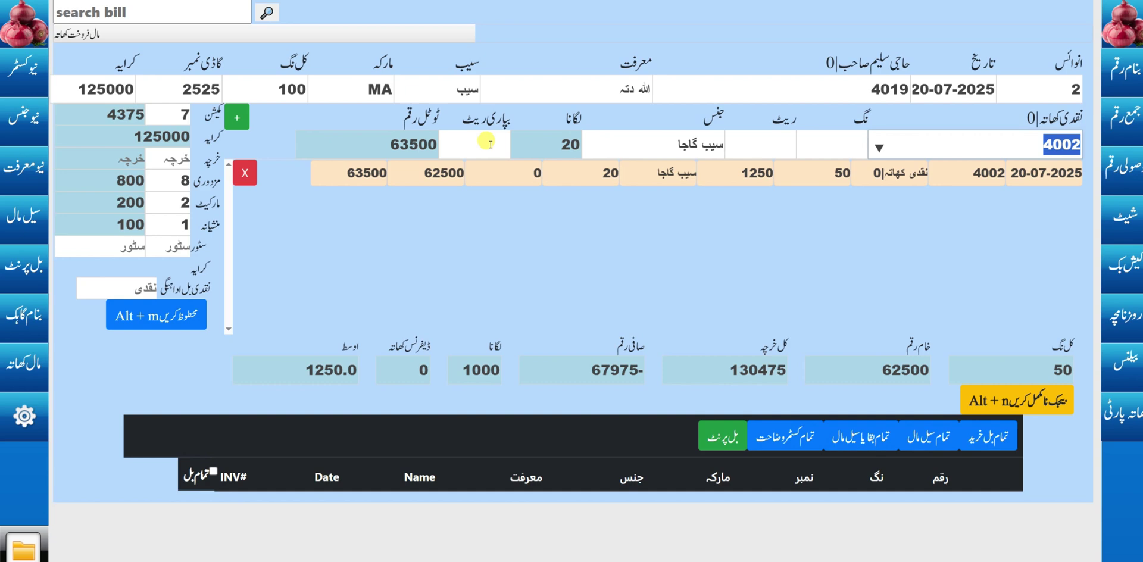
Add a second سیب گاجا line for the named customer's account with 20 pieces at a rate of 1450
{"action": "type", "text": "4018"}
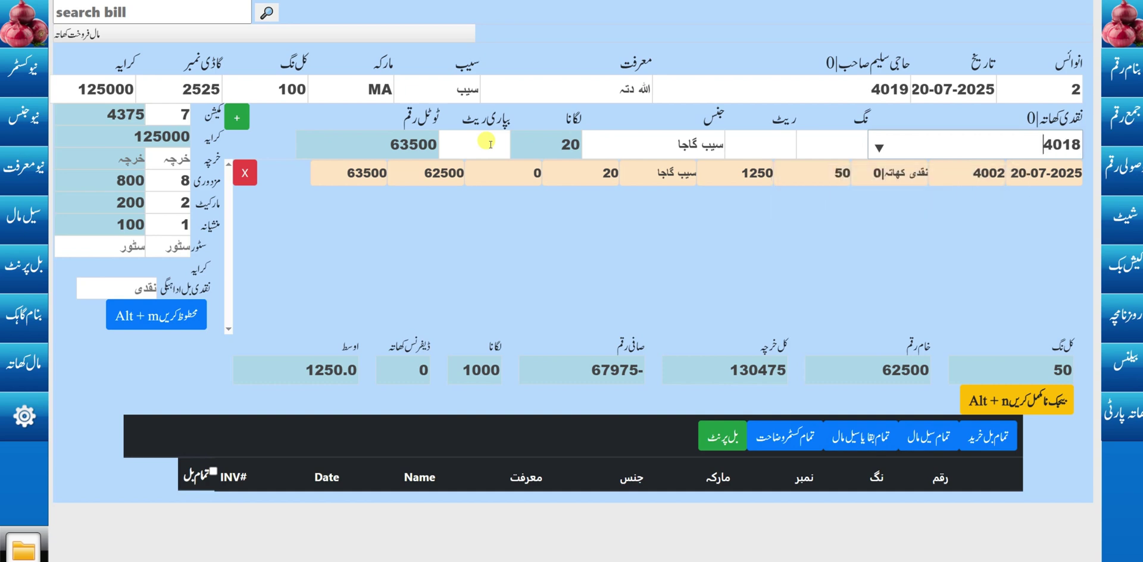
{"action": "key", "text": "Return"}
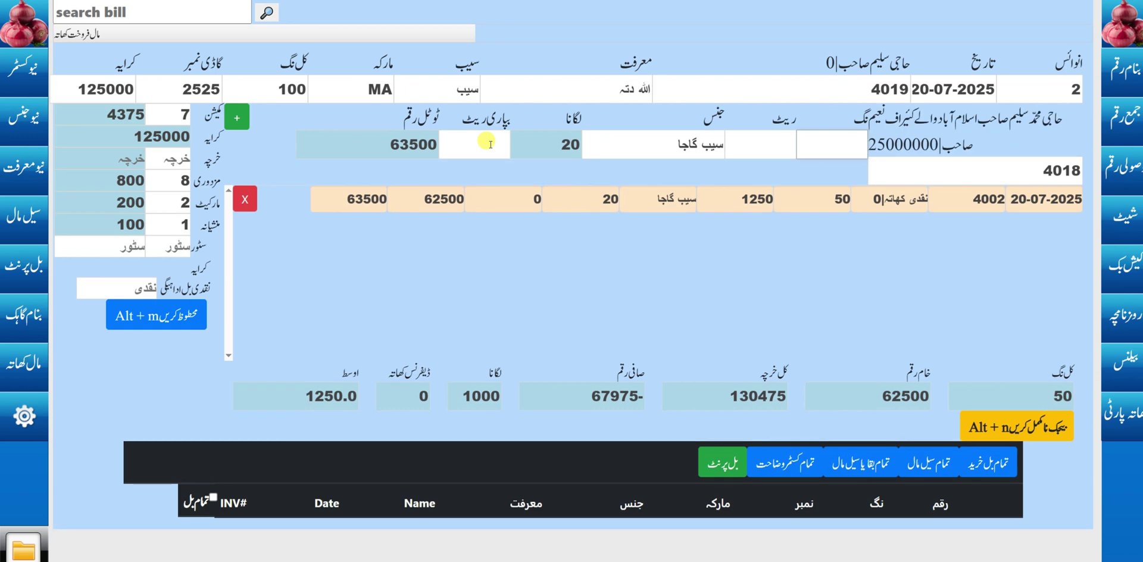
{"action": "type", "text": "20"}
{"action": "key", "text": "Return"}
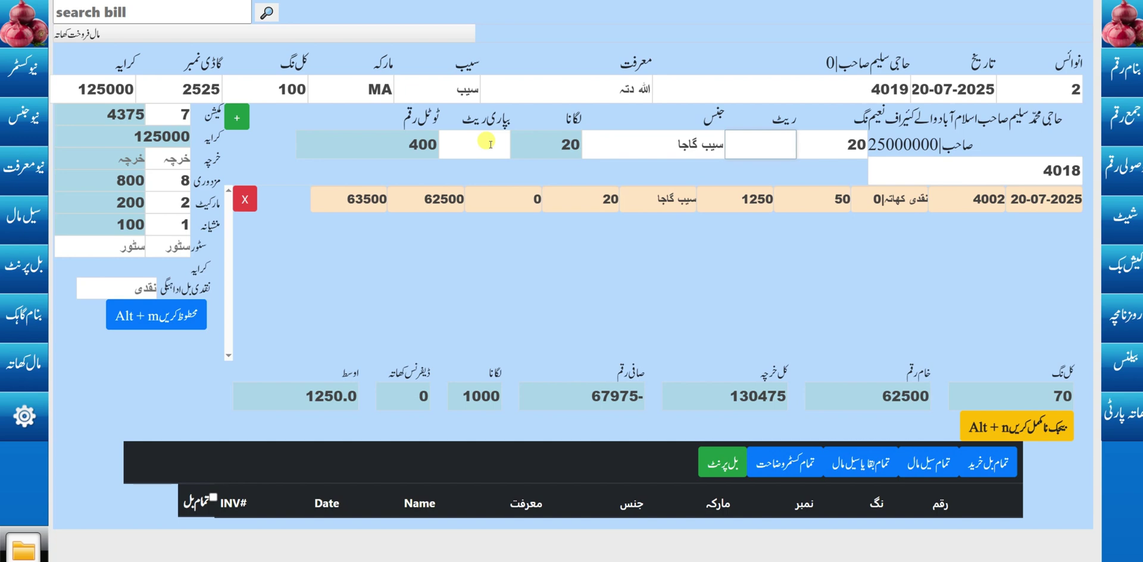
{"action": "type", "text": "1450"}
{"action": "key", "text": "Return"}
{"action": "key", "text": "Return"}
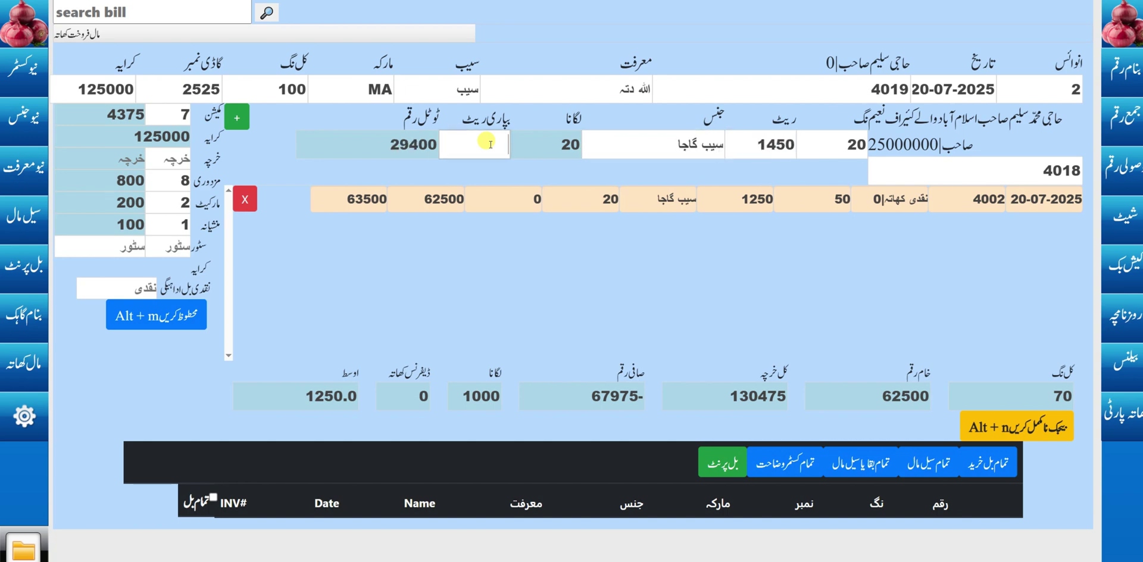
{"action": "key", "text": "Return"}
Fill in a third sale line for the cash account with 30 pieces at a rate of 1550
{"action": "type", "text": "4002"}
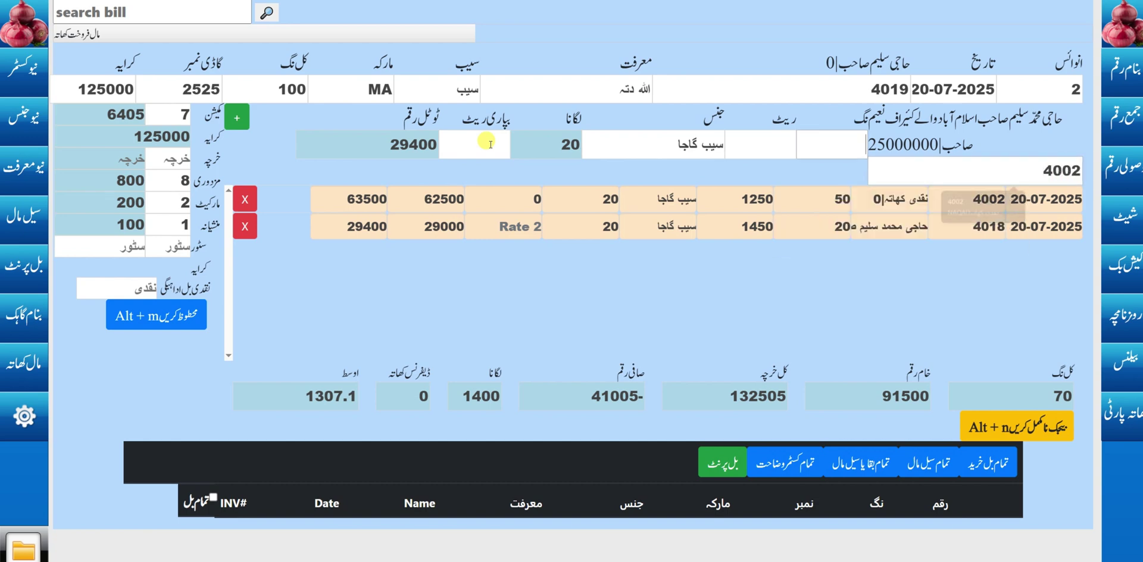
{"action": "key", "text": "Return"}
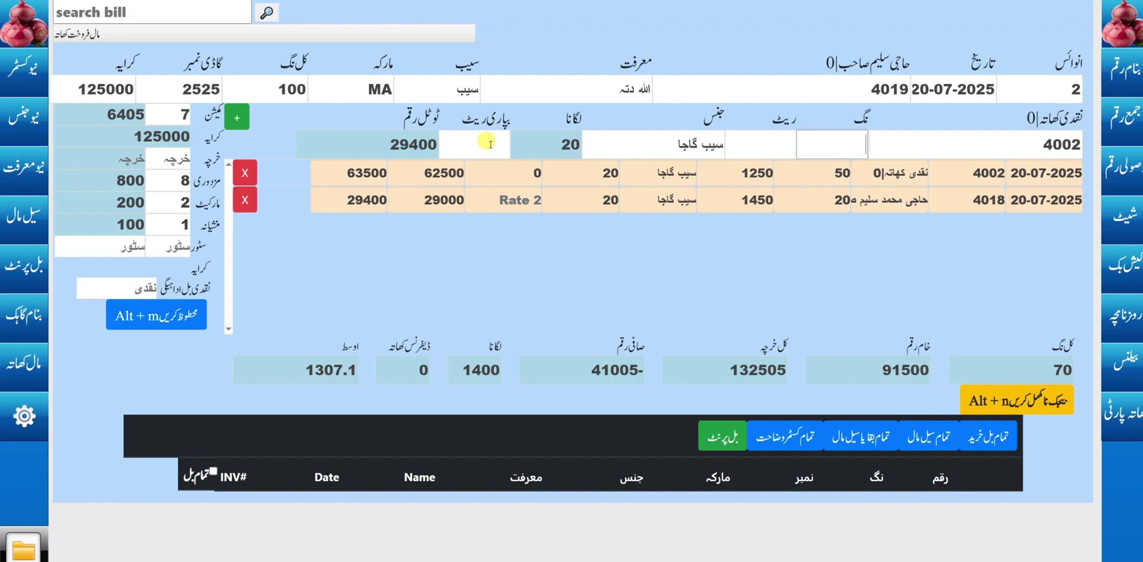
{"action": "type", "text": "30"}
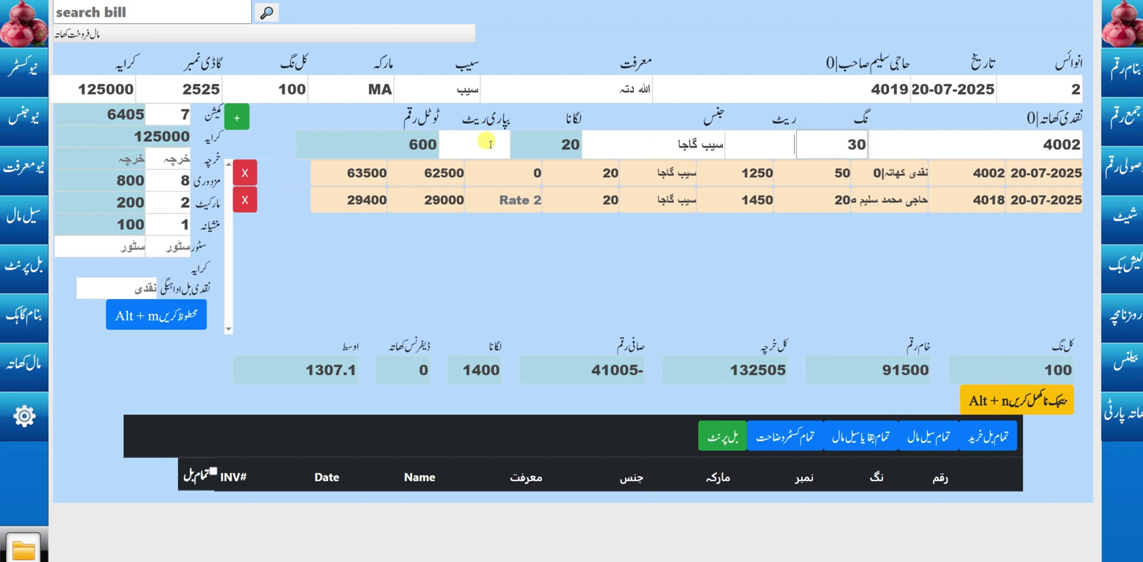
{"action": "key", "text": "Return"}
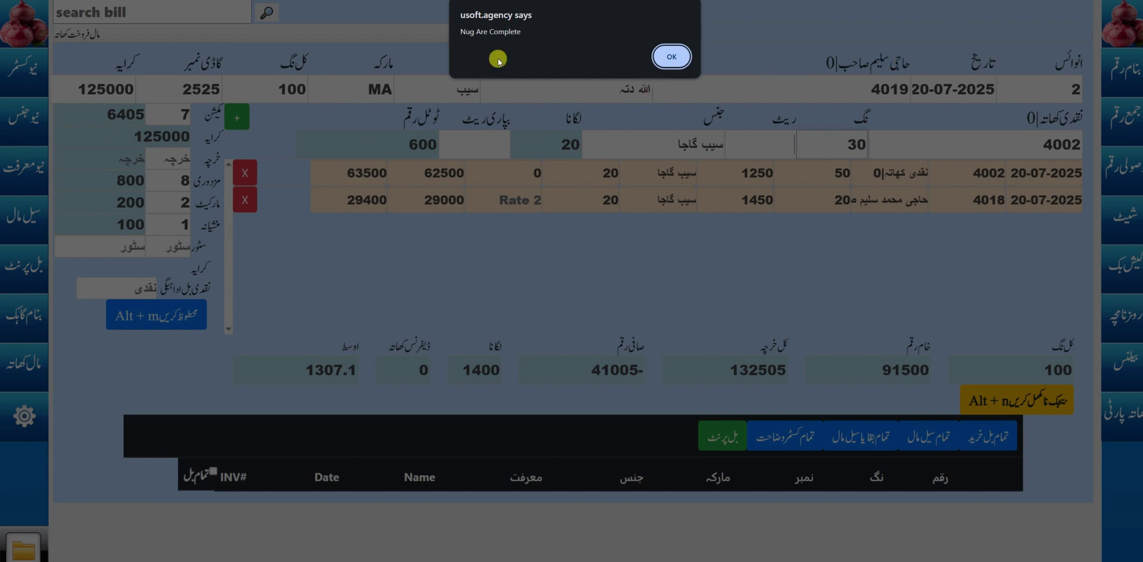
{"action": "left_click", "coordinate": [668, 54]}
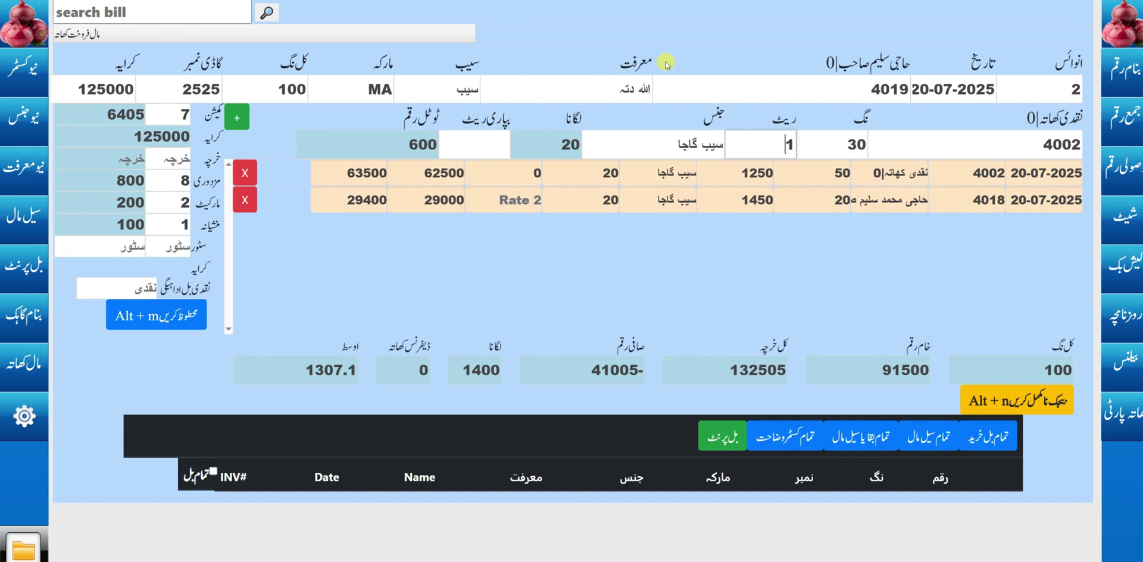
{"action": "type", "text": "550"}
{"action": "key", "text": "Tab"}
{"action": "key", "text": "Tab"}
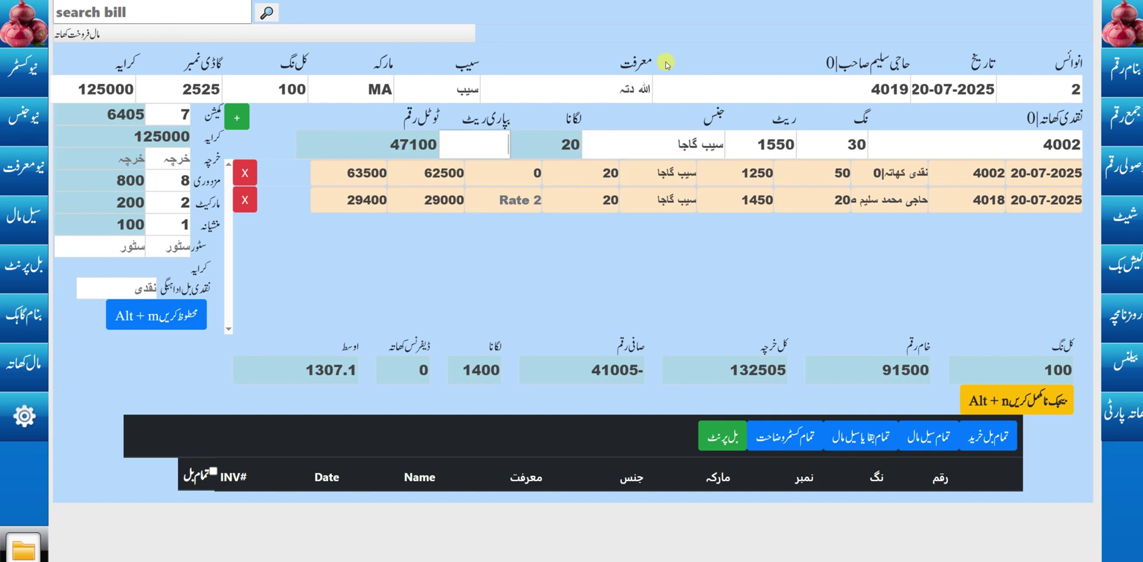
Change the third line's product to سیب کالا کولو and add the line to the invoice
{"action": "key", "text": "shift+Tab"}
{"action": "key", "text": "shift+Tab"}
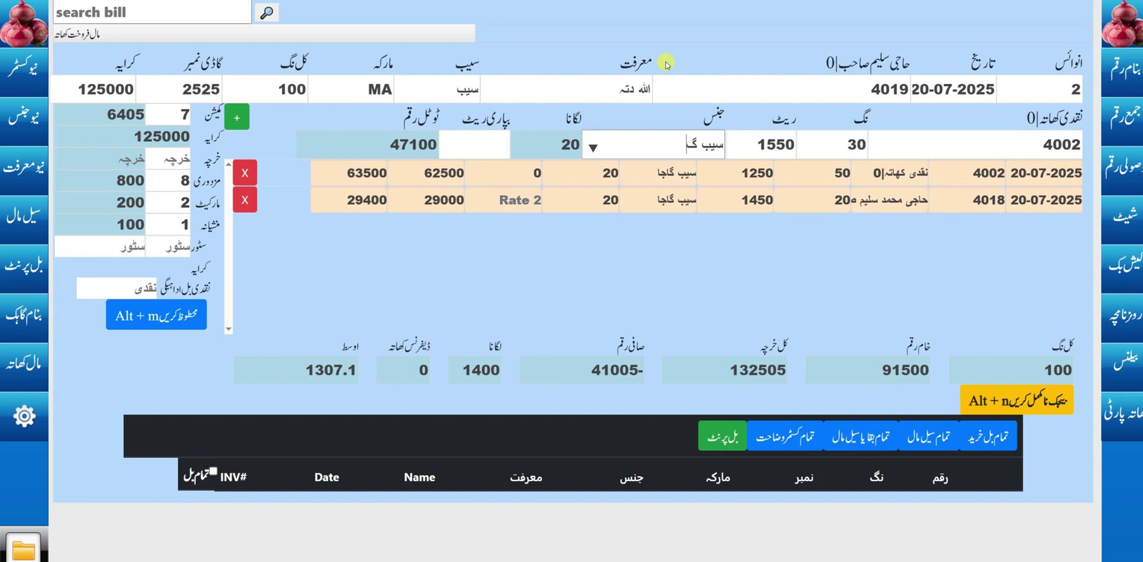
{"action": "key", "text": "BackSpace"}
{"action": "key", "text": "BackSpace"}
{"action": "type", "text": "کالا کو"}
{"action": "key", "text": "Return"}
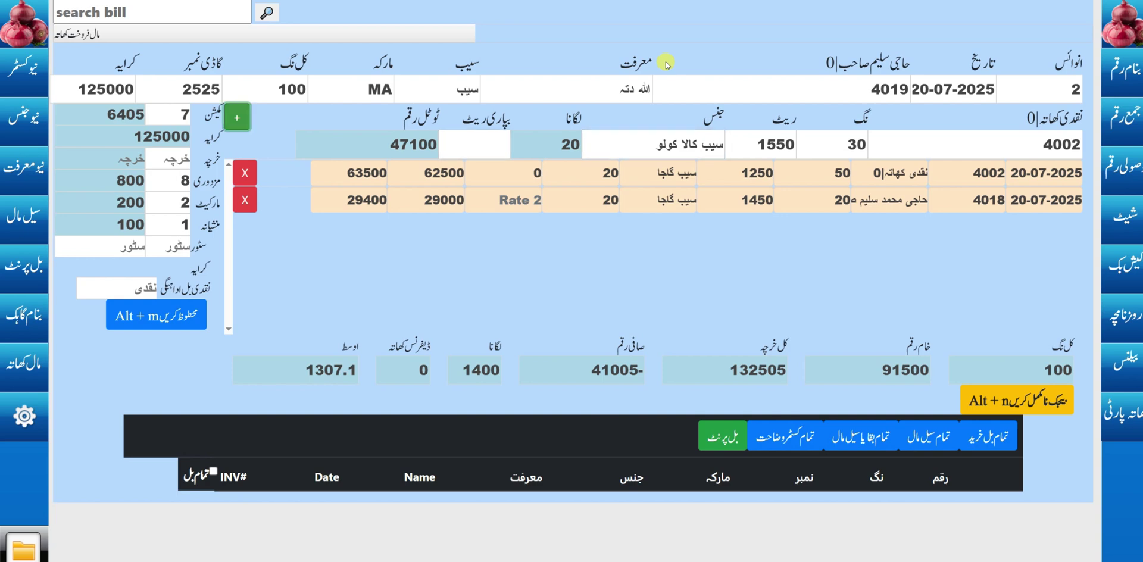
{"action": "key", "text": "Return"}
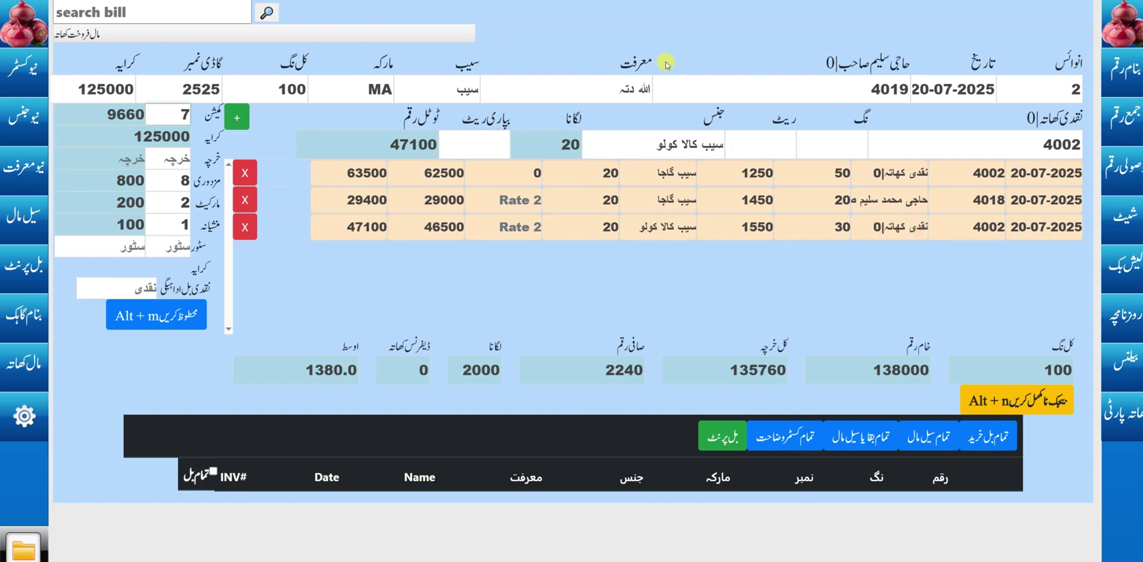
Keep the labour charge (مزدوری) rate at 8 and set the market fee (مارکیٹ) amount to 50
{"action": "key", "text": "Return"}
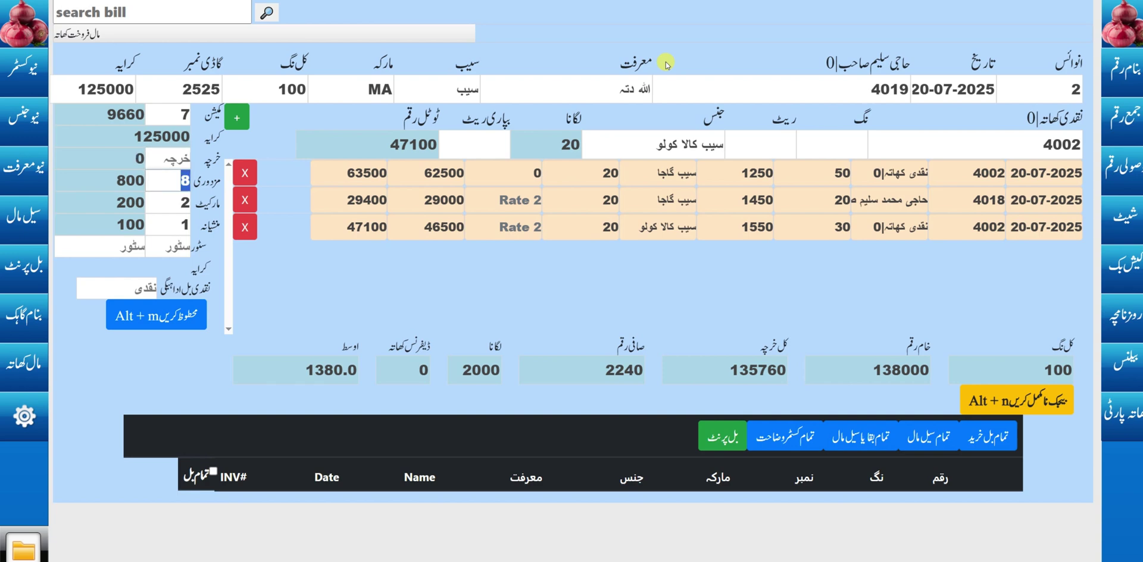
{"action": "key", "text": "Return"}
{"action": "key", "text": "Return"}
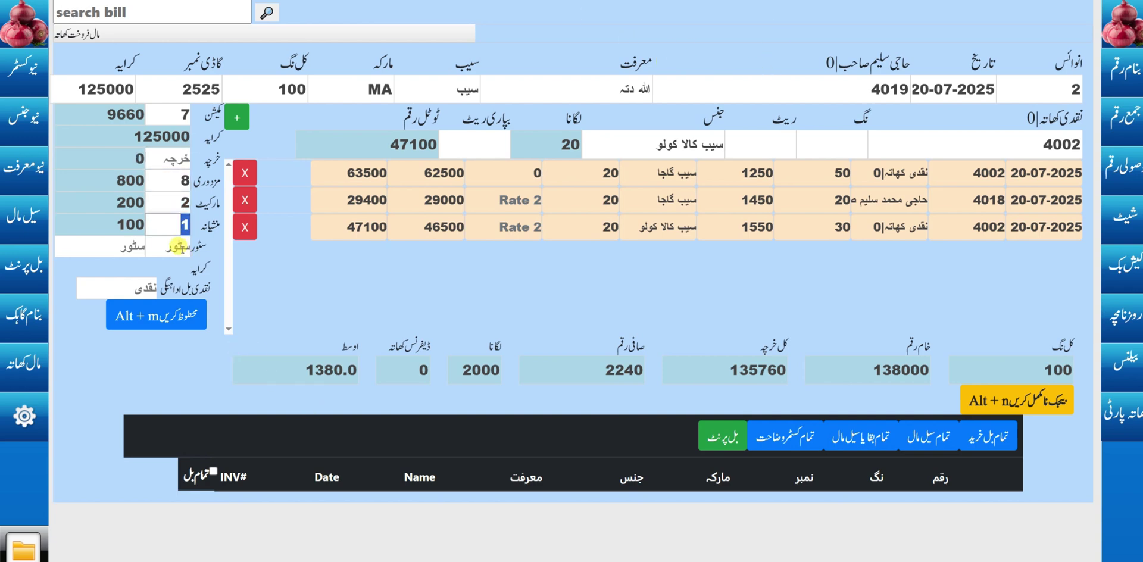
{"action": "left_click", "coordinate": [137, 203]}
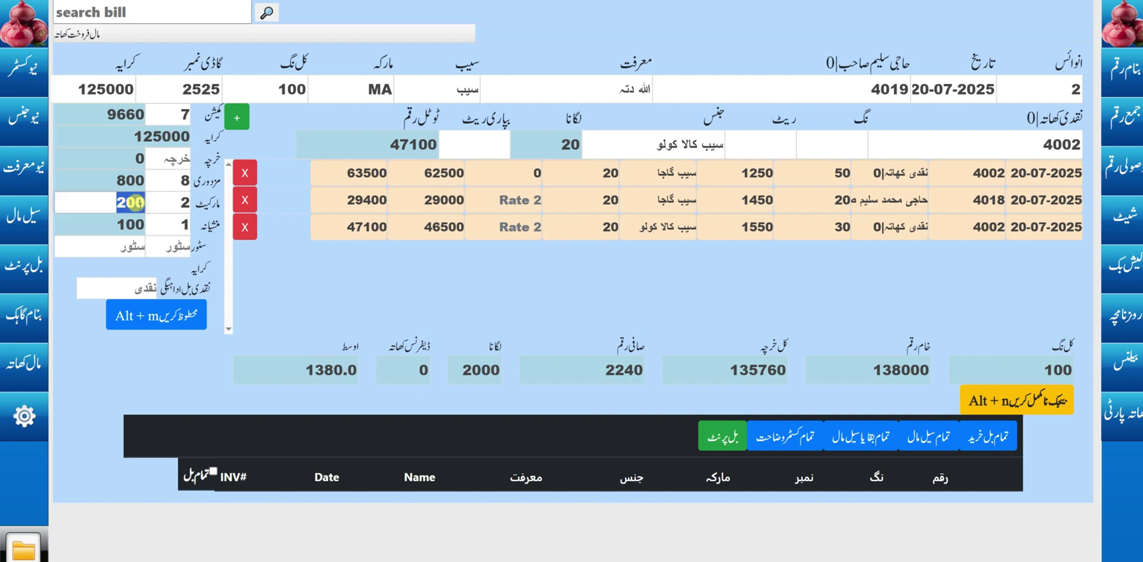
{"action": "type", "text": "50"}
{"action": "key", "text": "Return"}
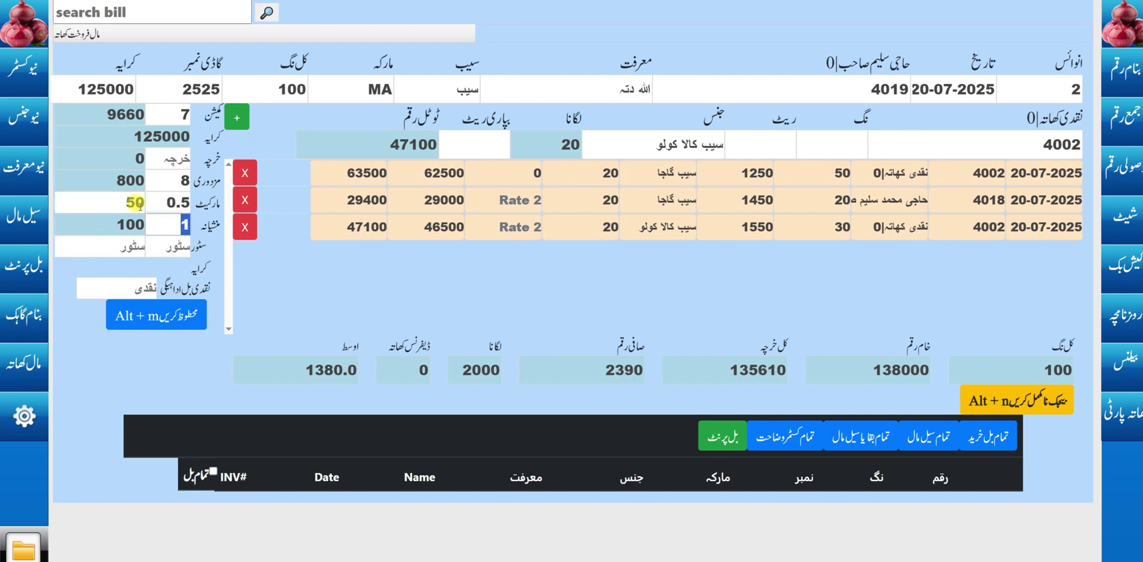
Set the munshiana (منشیانہ) amount to 50 and save the bill
{"action": "left_click", "coordinate": [135, 224]}
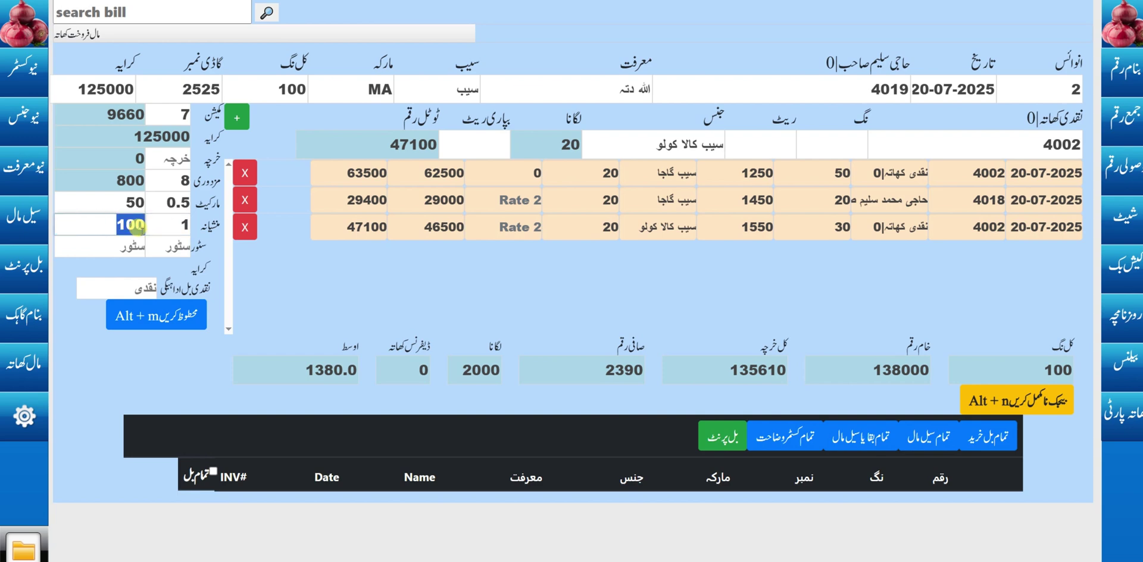
{"action": "type", "text": "50"}
{"action": "key", "text": "Return"}
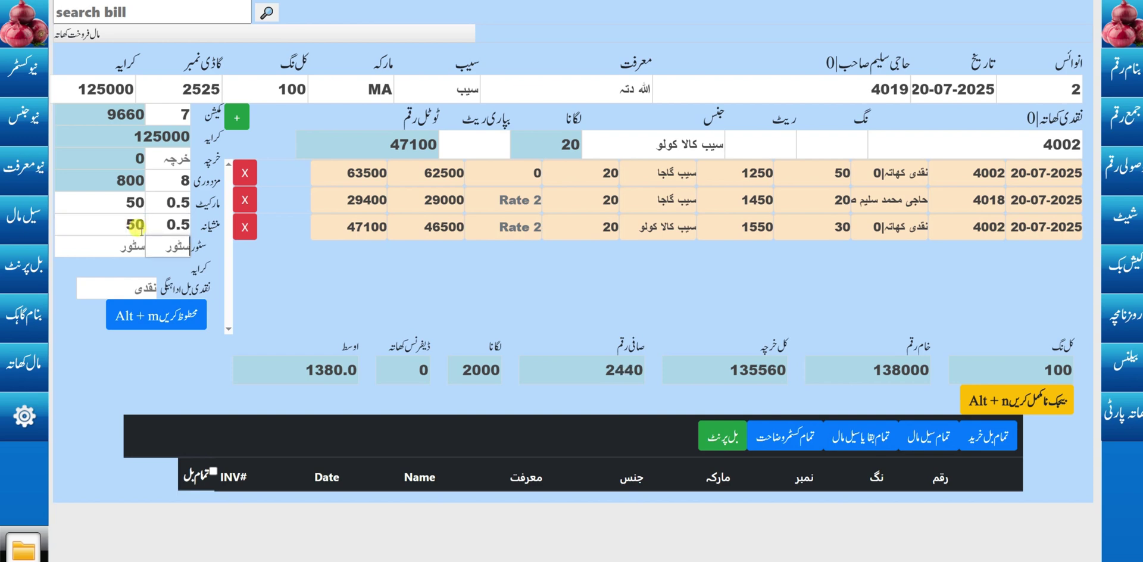
{"action": "left_click", "coordinate": [156, 281]}
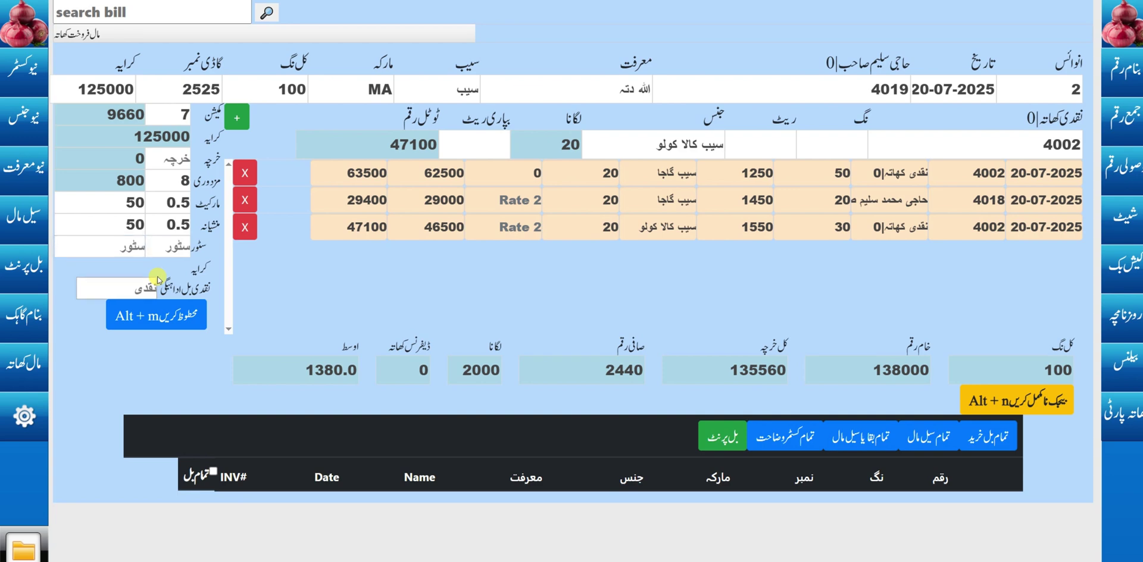
{"action": "left_click", "coordinate": [153, 317]}
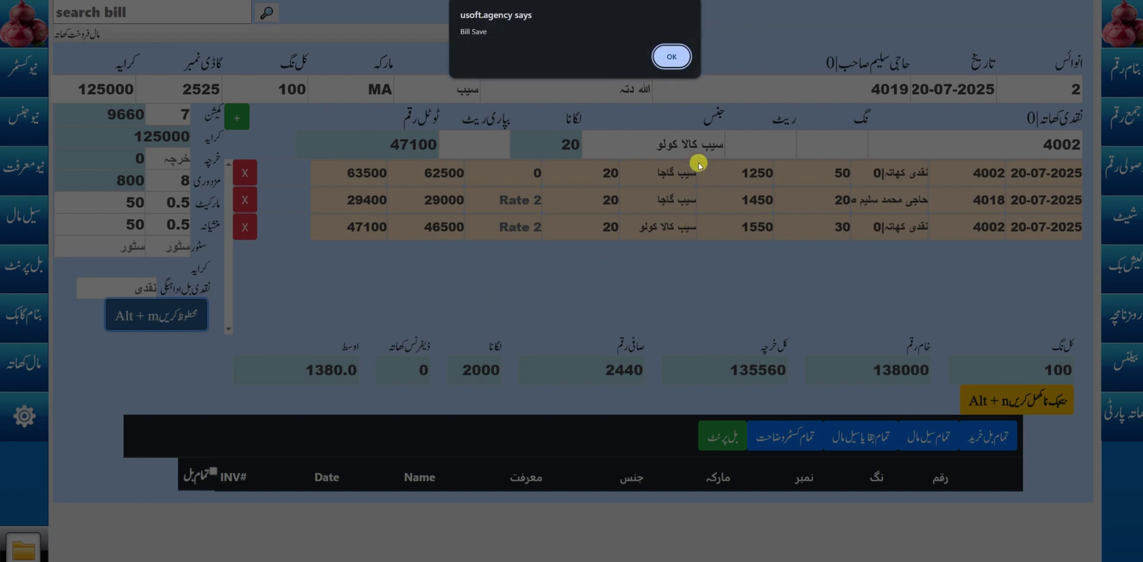
{"action": "left_click", "coordinate": [671, 49]}
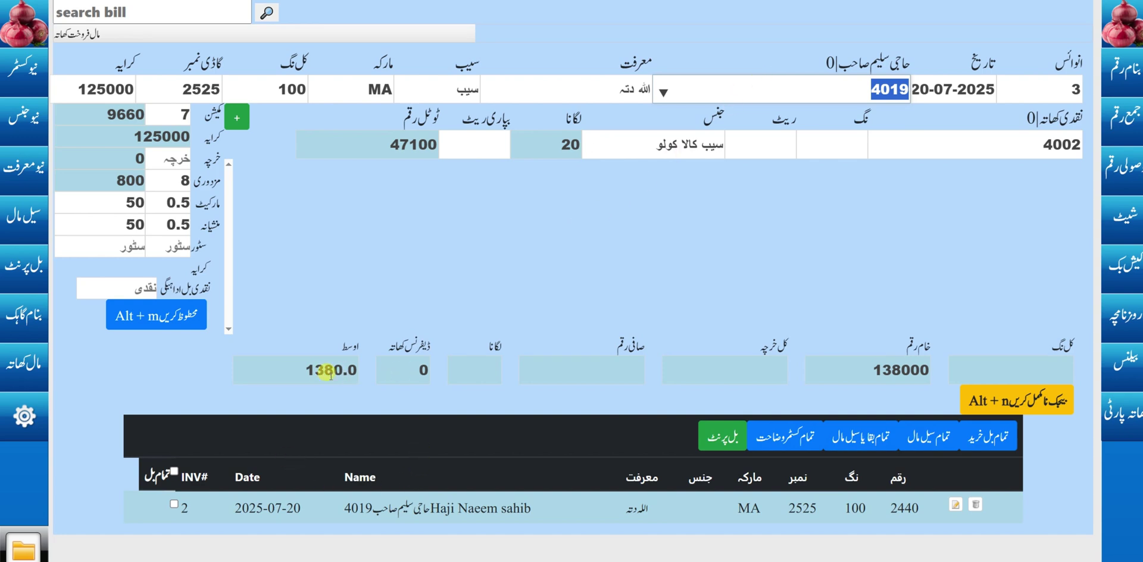
Check the average and gross amount of the saved bill, and load bill 2 through the bill search
{"action": "left_click_drag", "start_coordinate": [298, 365], "coordinate": [357, 367]}
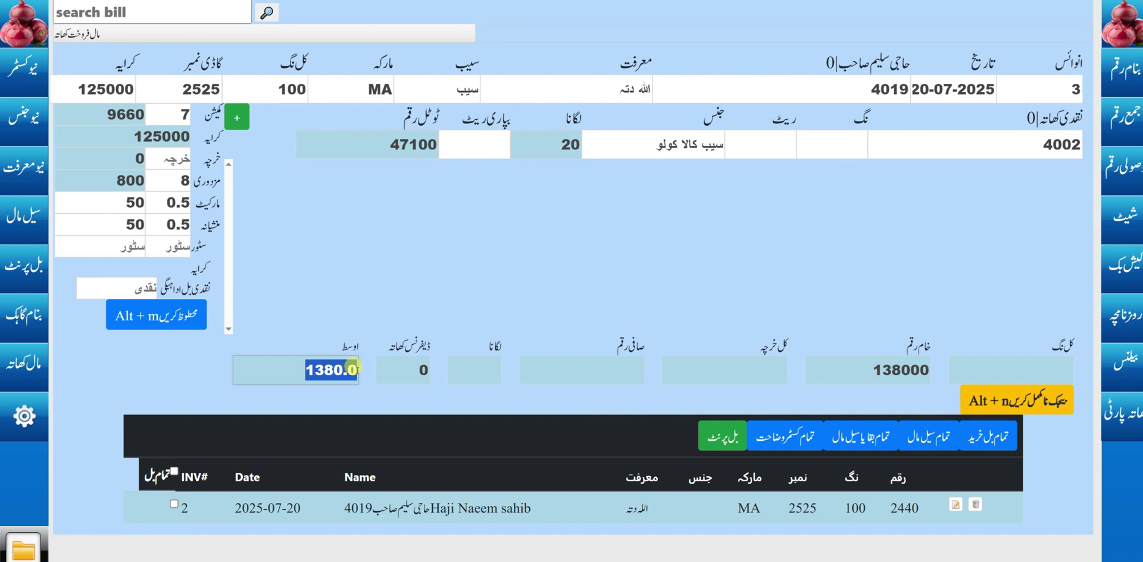
{"action": "left_click", "coordinate": [855, 372]}
{"action": "double_click", "coordinate": [889, 382]}
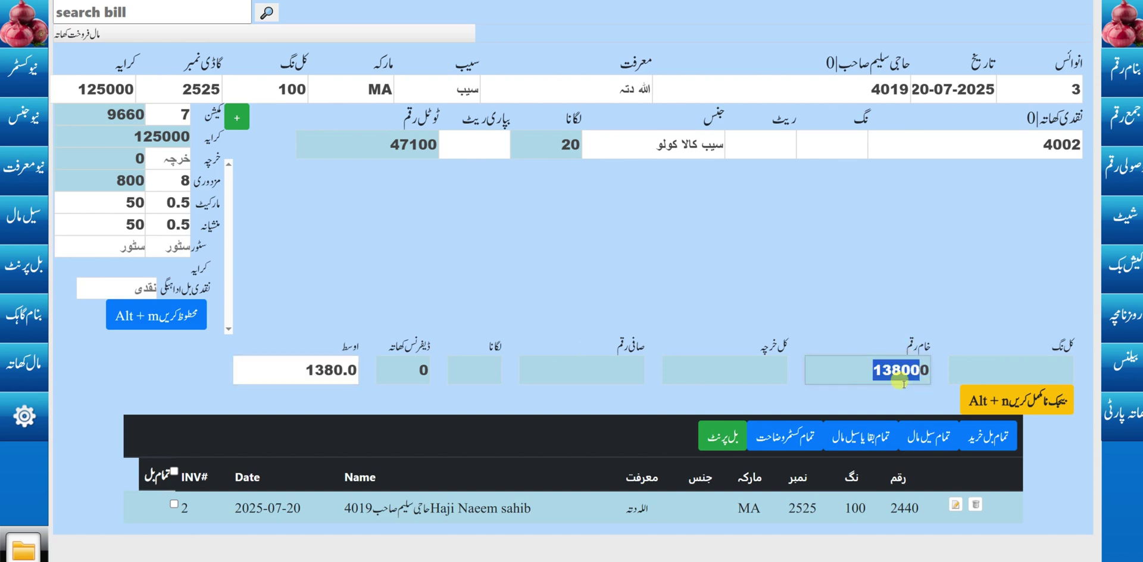
{"action": "left_click", "coordinate": [744, 360]}
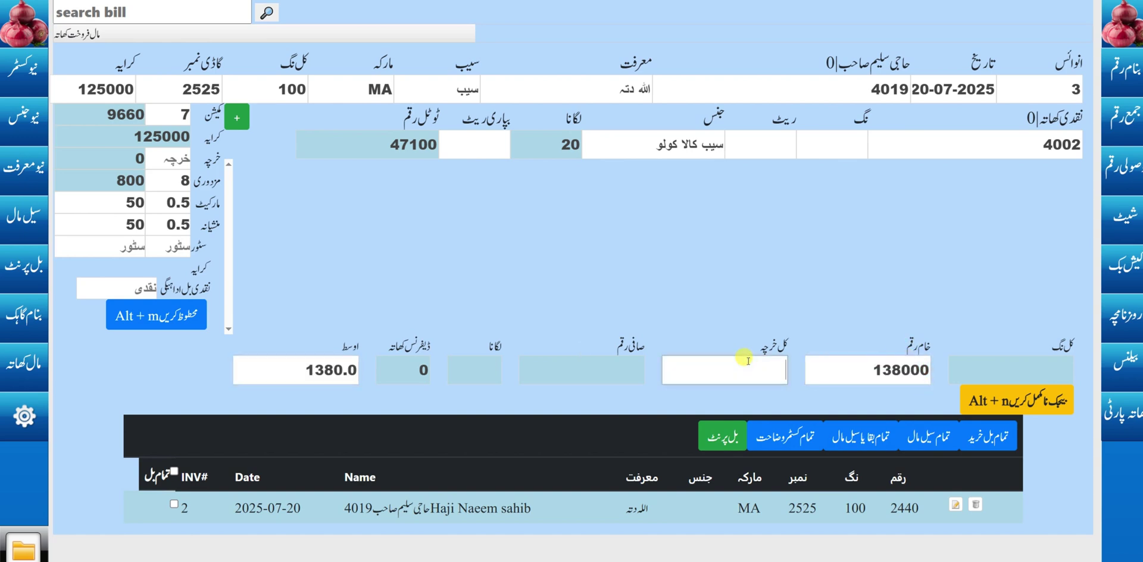
{"action": "left_click", "coordinate": [955, 506]}
{"action": "left_click", "coordinate": [127, 13]}
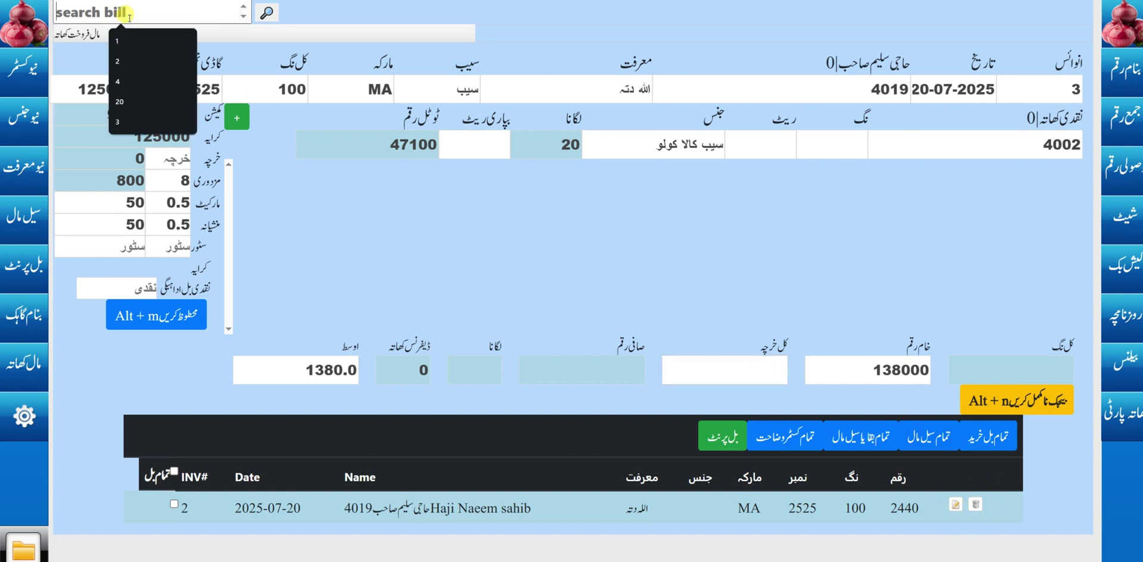
{"action": "type", "text": "2"}
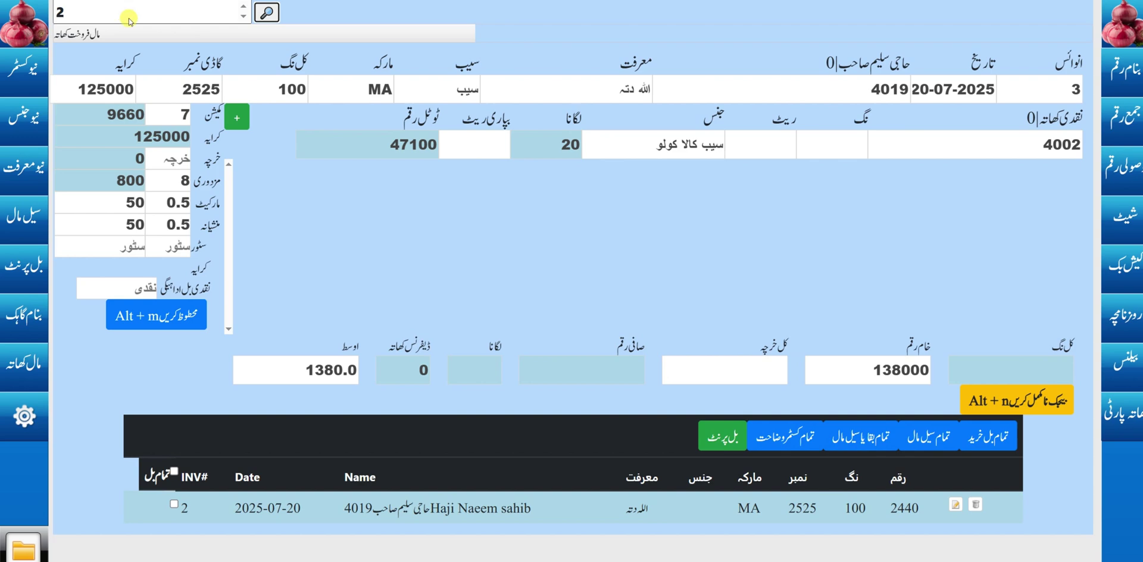
{"action": "key", "text": "Return"}
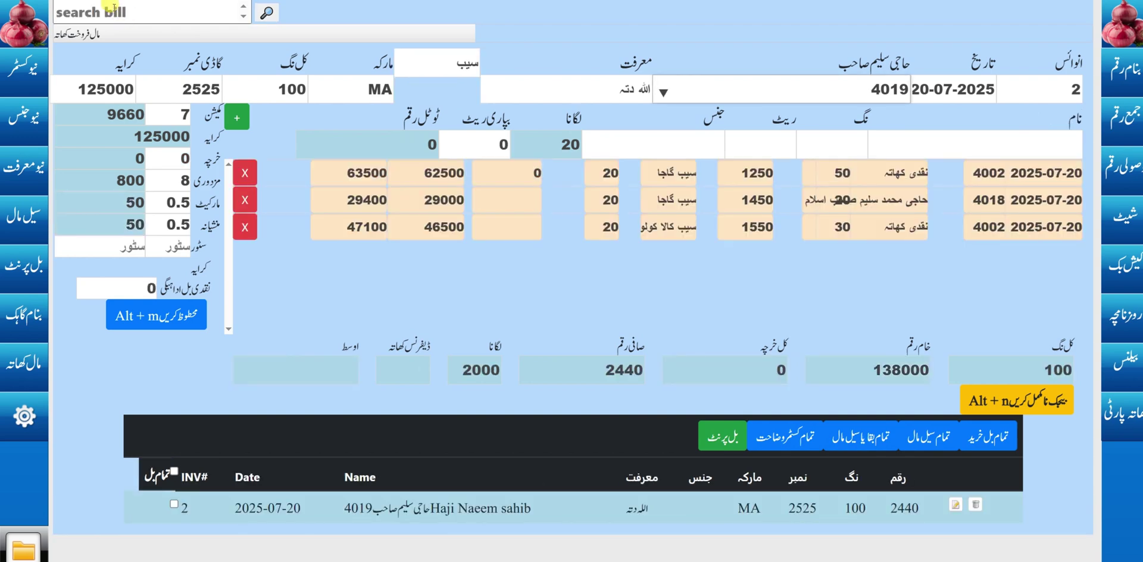
{"action": "left_click", "coordinate": [80, 10]}
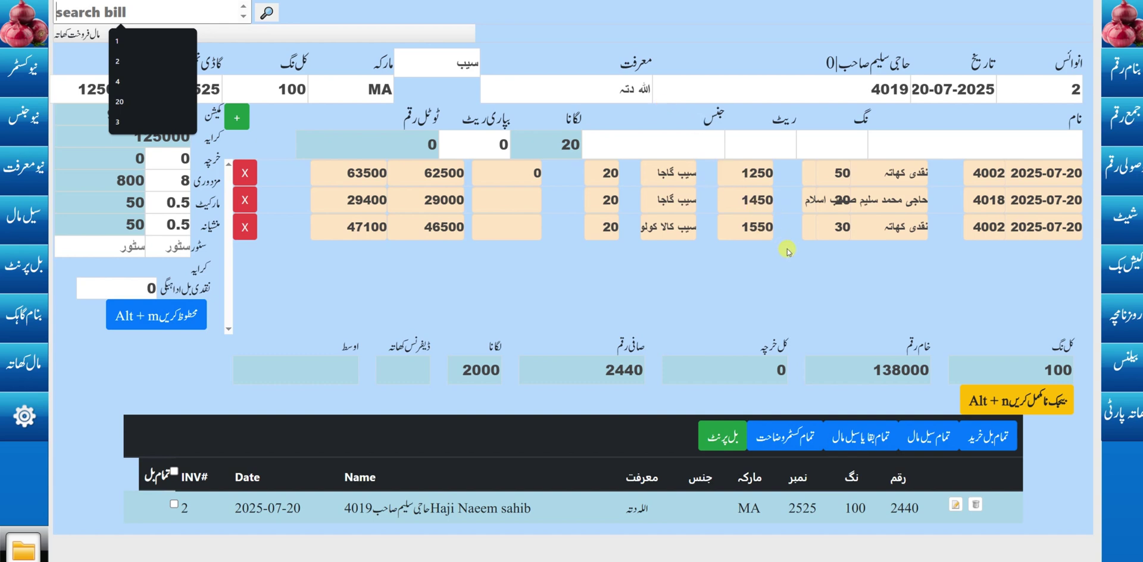
{"action": "left_click", "coordinate": [976, 506]}
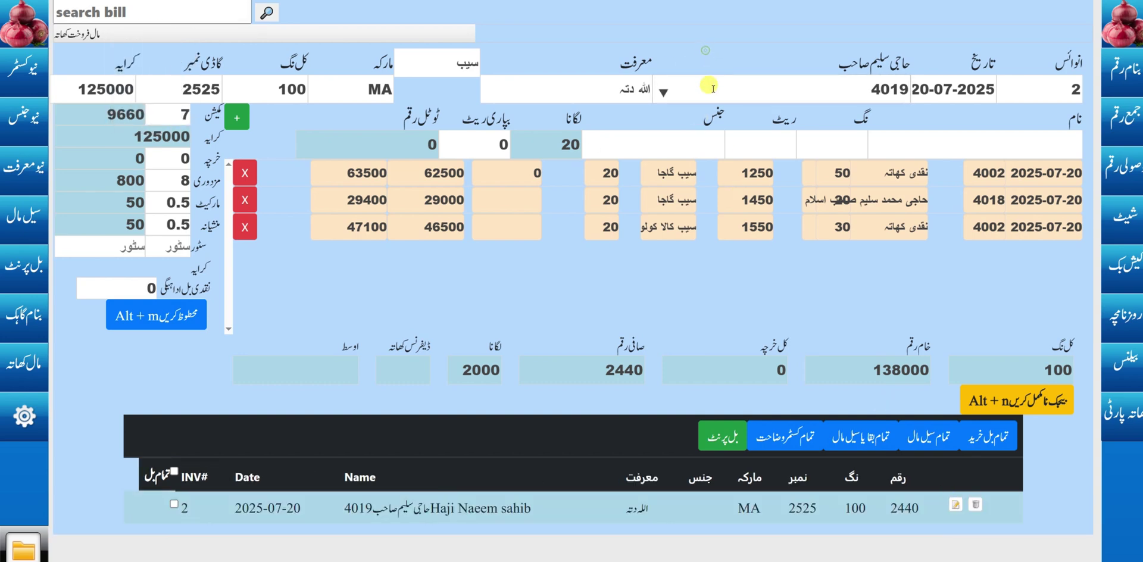
Replace the reference (معرفت) on bill 2 with another person's name
{"action": "key", "text": "Tab"}
{"action": "key", "text": "BackSpace"}
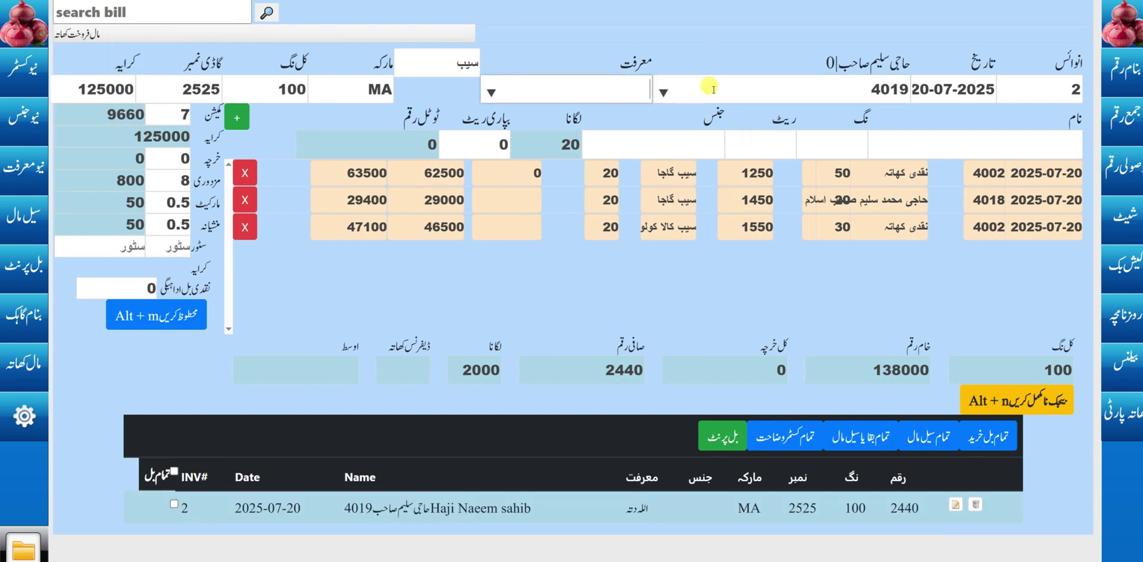
{"action": "key", "text": "Down"}
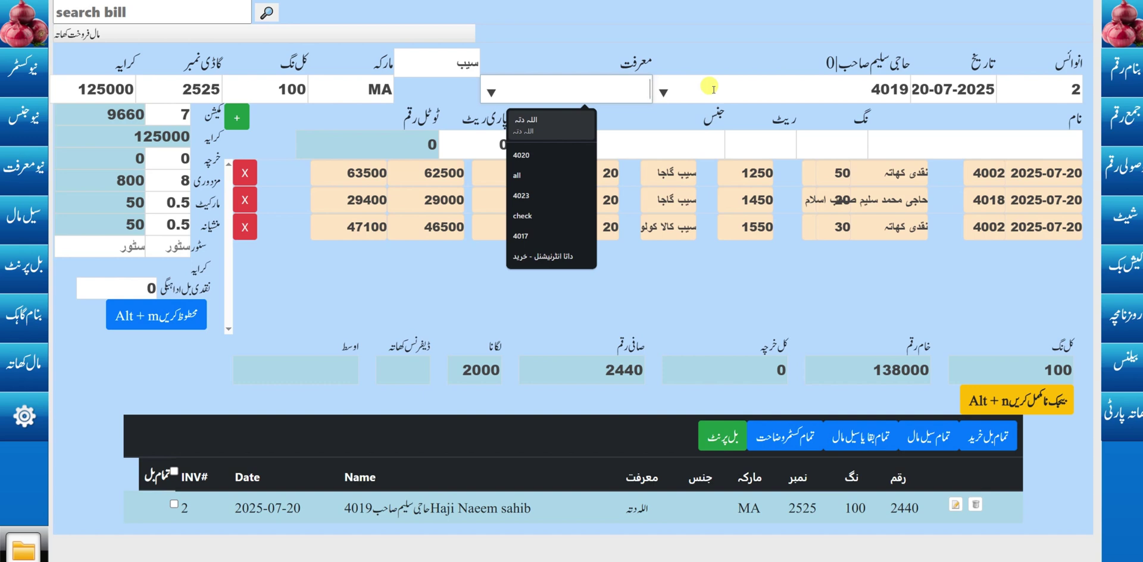
{"action": "type", "text": "سل"}
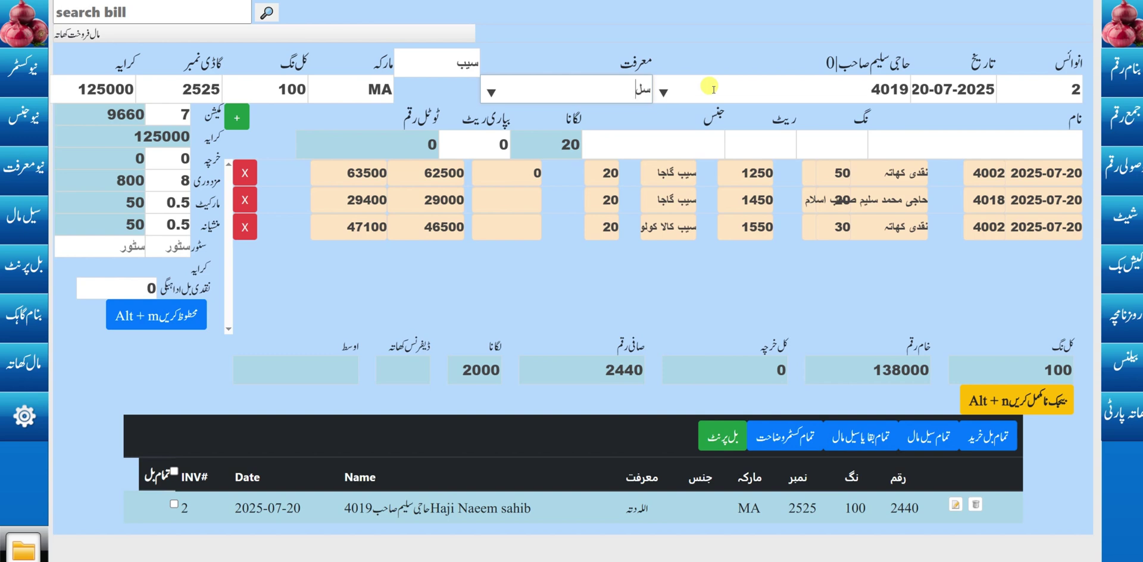
{"action": "type", "text": "یم"}
{"action": "key", "text": "Return"}
{"action": "key", "text": "Return"}
{"action": "key", "text": "Return"}
{"action": "key", "text": "Return"}
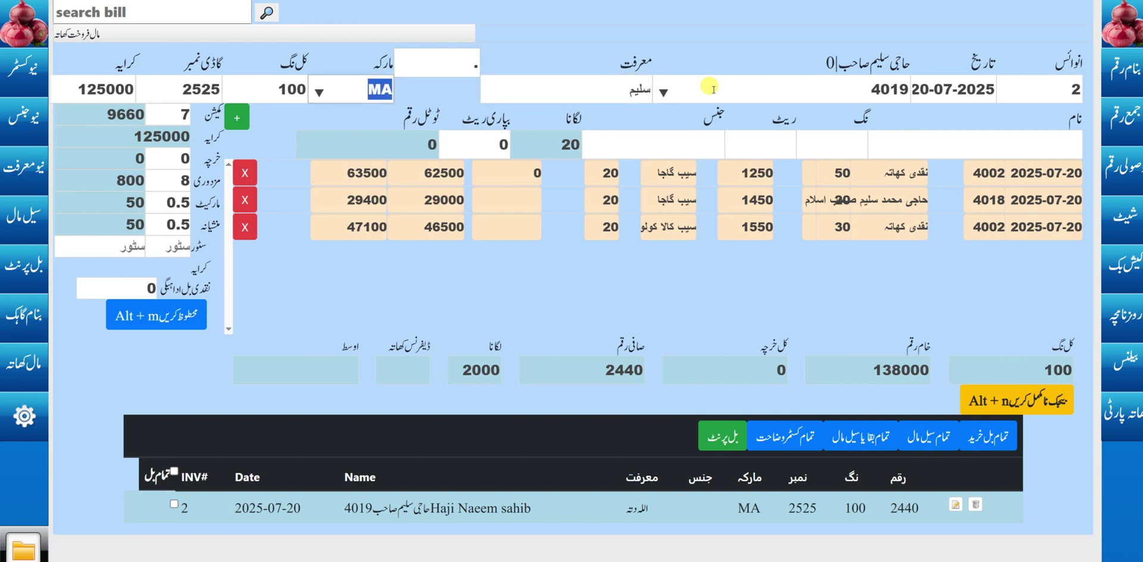
{"action": "key", "text": "Return"}
Reselect سیب as the bill's product and go on through the header fields to the freight (کرایہ)
{"action": "key", "text": "shift+Tab"}
{"action": "key", "text": "shift+Tab"}
{"action": "key", "text": "shift+Tab"}
{"action": "key", "text": "shift+Tab"}
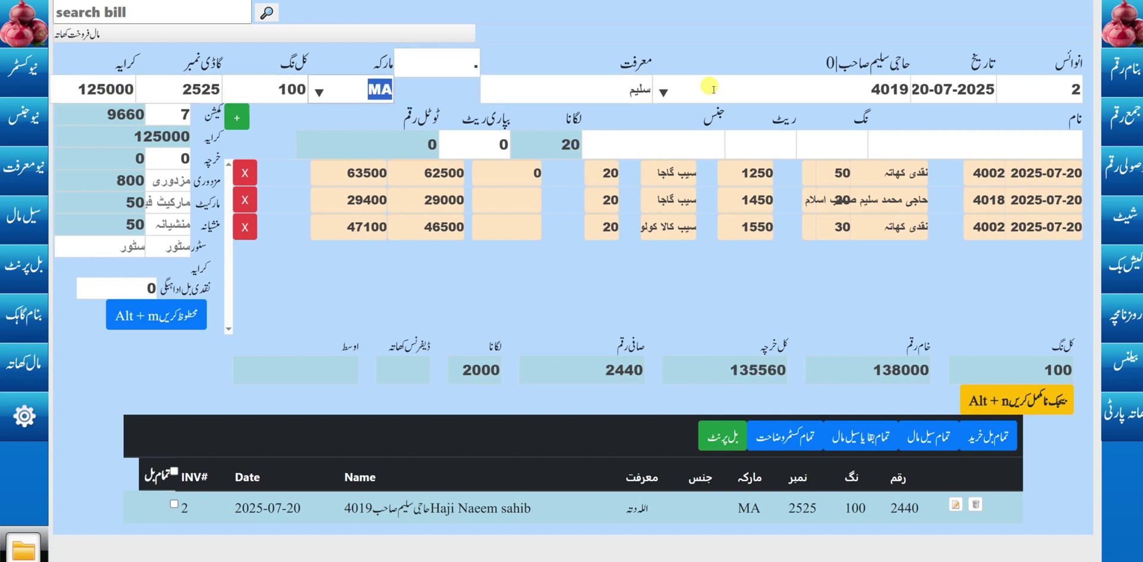
{"action": "type", "text": "اپپا"}
{"action": "key", "text": "BackSpace"}
{"action": "key", "text": "BackSpace"}
{"action": "key", "text": "BackSpace"}
{"action": "key", "text": "BackSpace"}
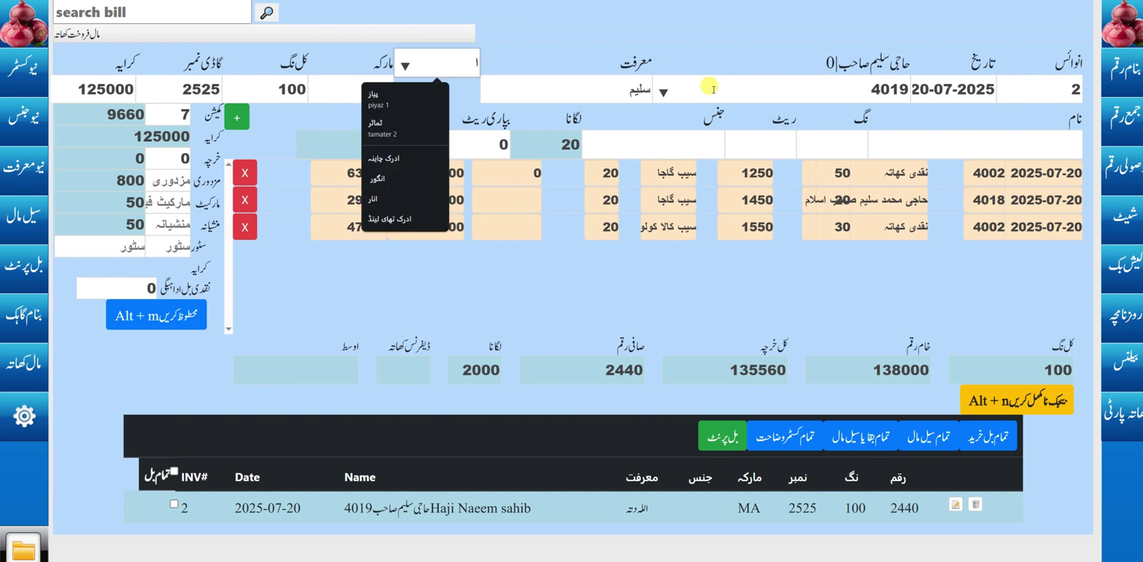
{"action": "type", "text": "a"}
{"action": "key", "text": "Down"}
{"action": "key", "text": "Return"}
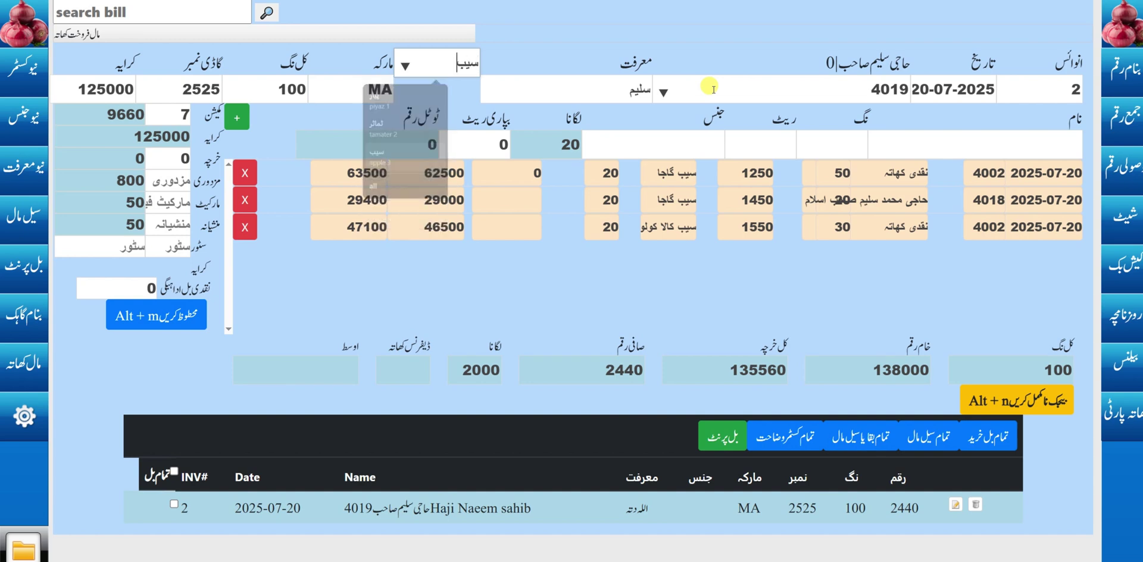
{"action": "key", "text": "Return"}
{"action": "key", "text": "Return"}
{"action": "key", "text": "Return"}
{"action": "key", "text": "Return"}
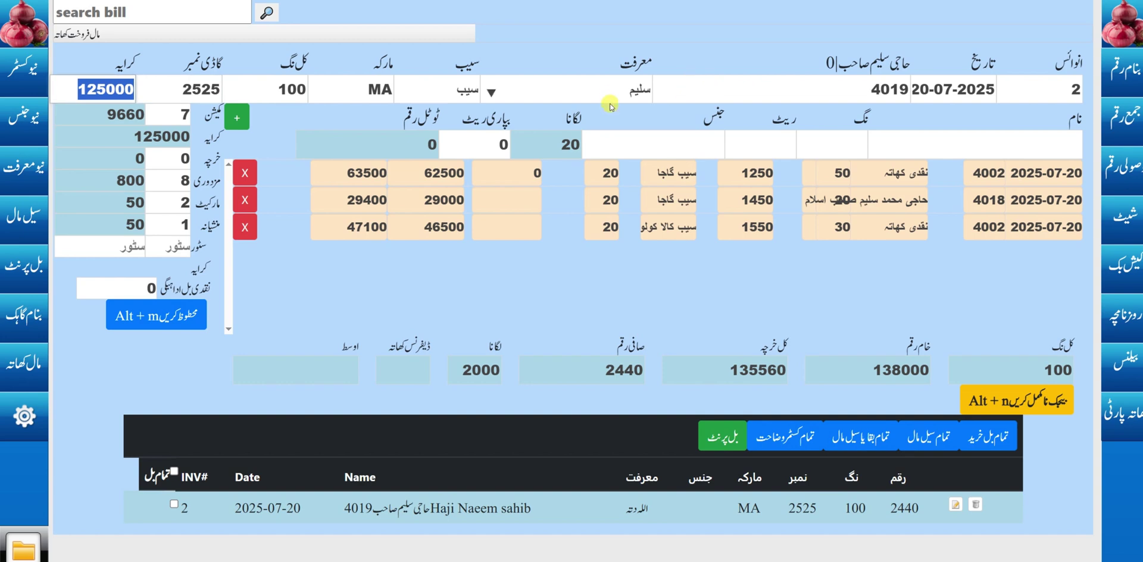
Set the commission (کمیشن) rate to 10, apply the remaining expense rates and save the edited bill
{"action": "left_click", "coordinate": [177, 114]}
{"action": "type", "text": "10"}
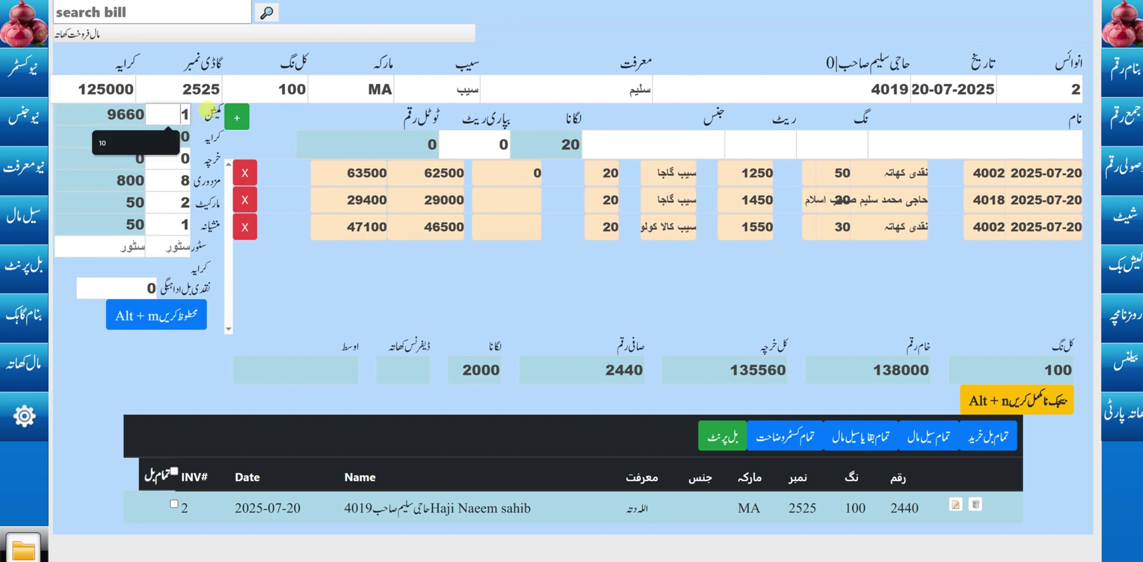
{"action": "key", "text": "Return"}
{"action": "key", "text": "Return"}
{"action": "key", "text": "Return"}
{"action": "key", "text": "Return"}
{"action": "key", "text": "Return"}
{"action": "key", "text": "Return"}
{"action": "key", "text": "Return"}
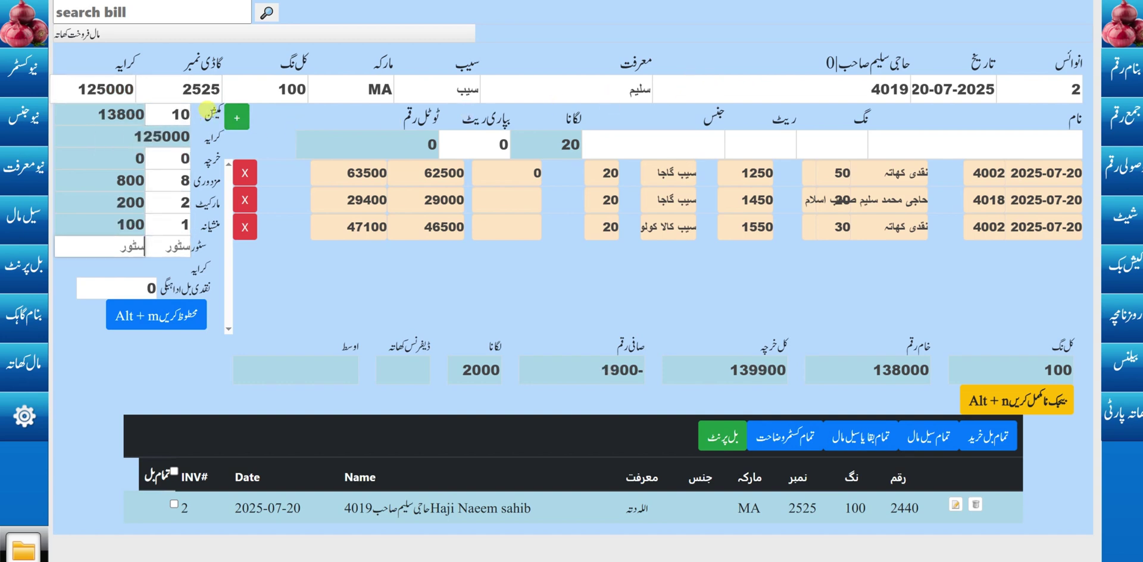
{"action": "key", "text": "Return"}
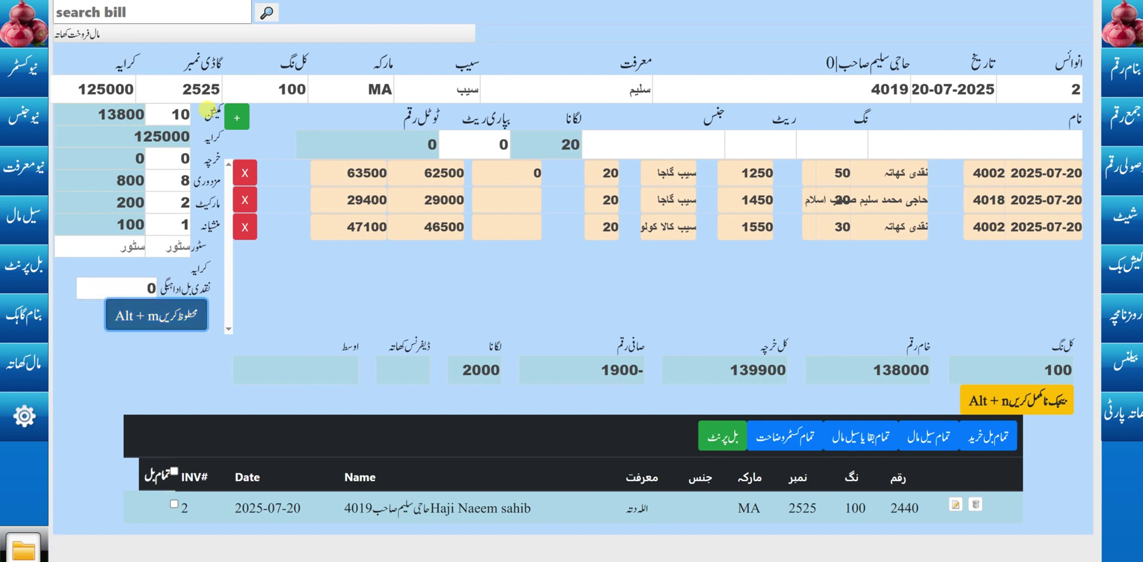
{"action": "key", "text": "Return"}
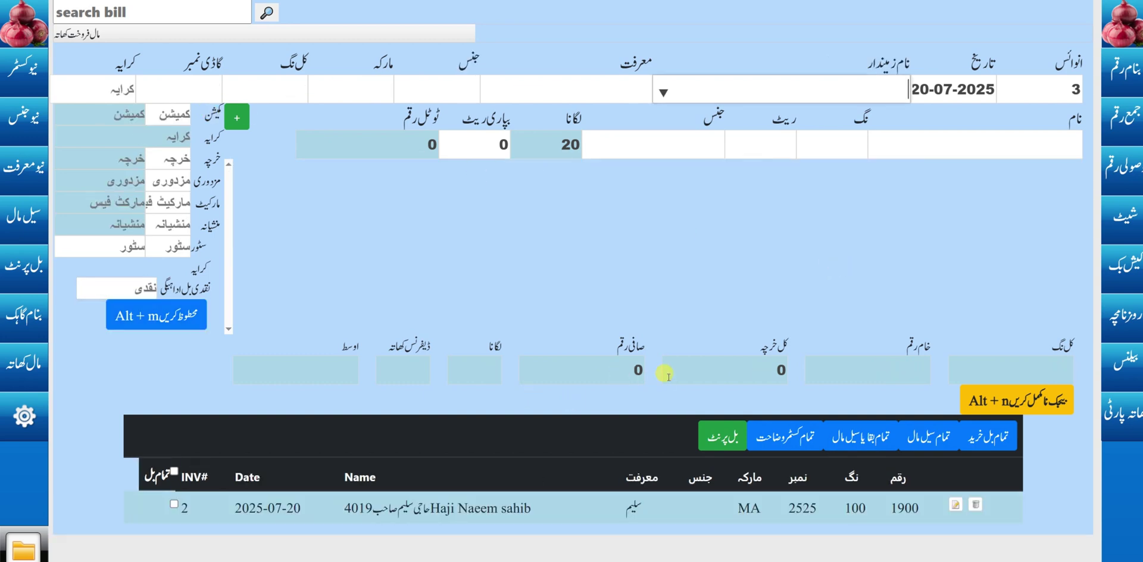
Reopen bill 2 for editing, check its net amount and go through its header fields from the trader account to the total quantity
{"action": "left_click", "coordinate": [956, 506]}
{"action": "double_click", "coordinate": [626, 370]}
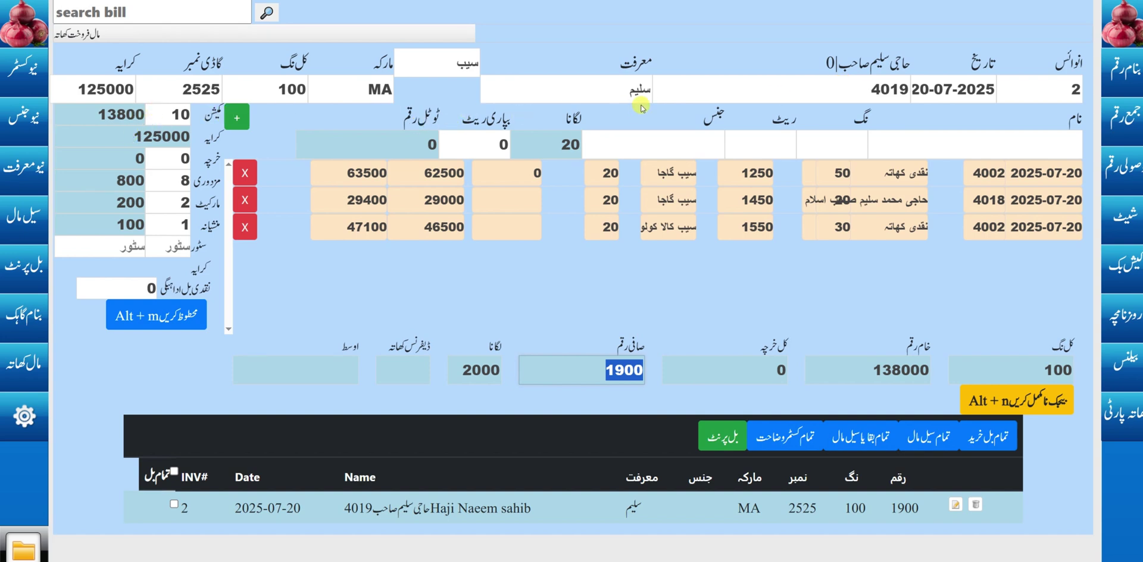
{"action": "left_click", "coordinate": [722, 84]}
{"action": "key", "text": "Tab"}
{"action": "key", "text": "Tab"}
{"action": "key", "text": "Tab"}
{"action": "key", "text": "Tab"}
{"action": "key", "text": "Tab"}
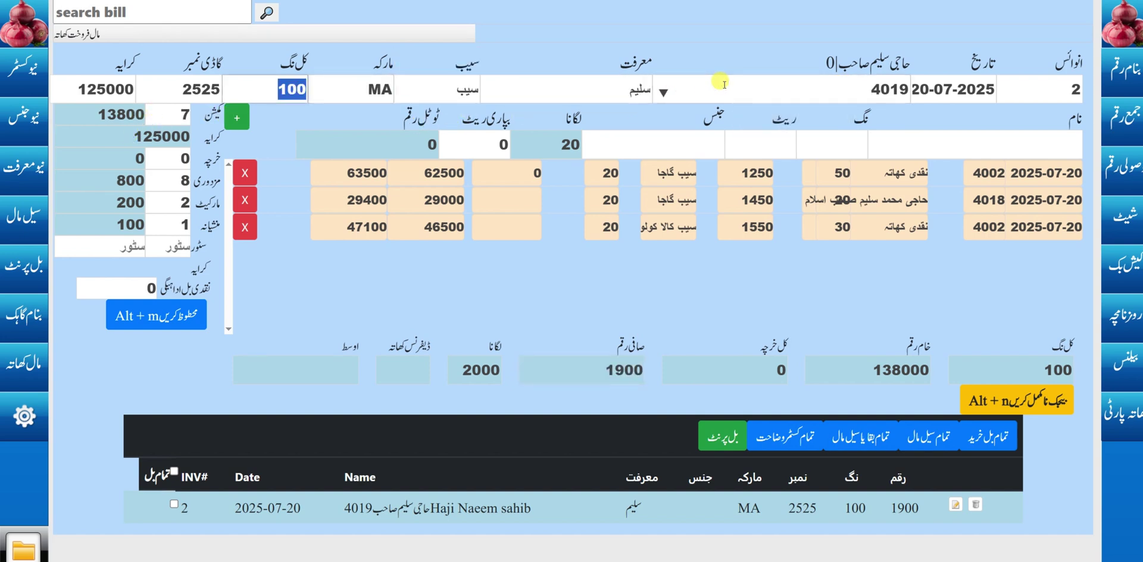
Set the bill's freight (کرایہ) to 100000 and go on to the labour rate
{"action": "left_click", "coordinate": [169, 135]}
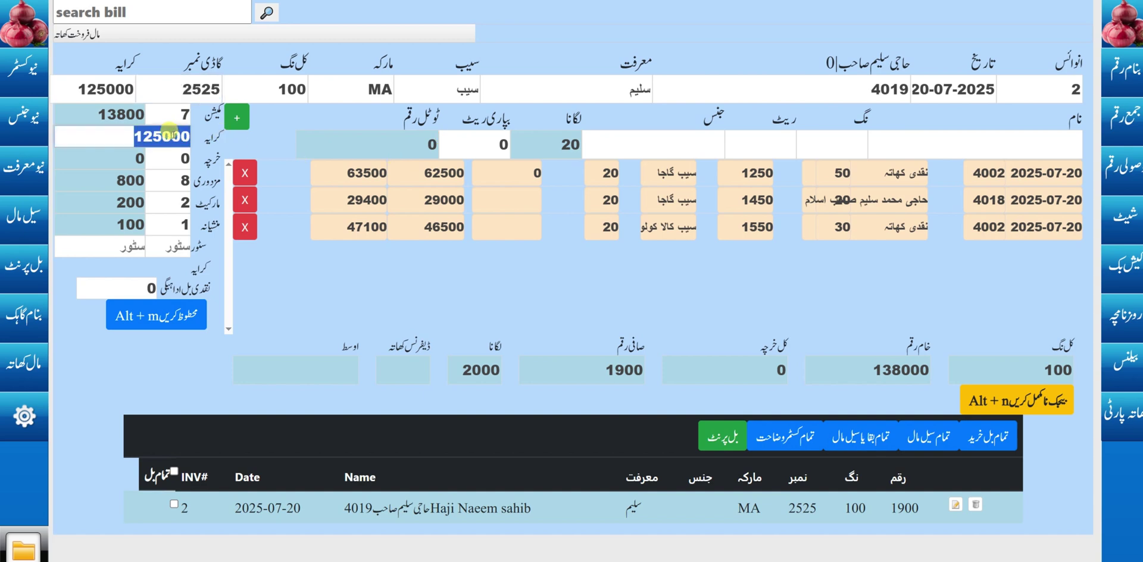
{"action": "type", "text": "100000"}
{"action": "key", "text": "Tab"}
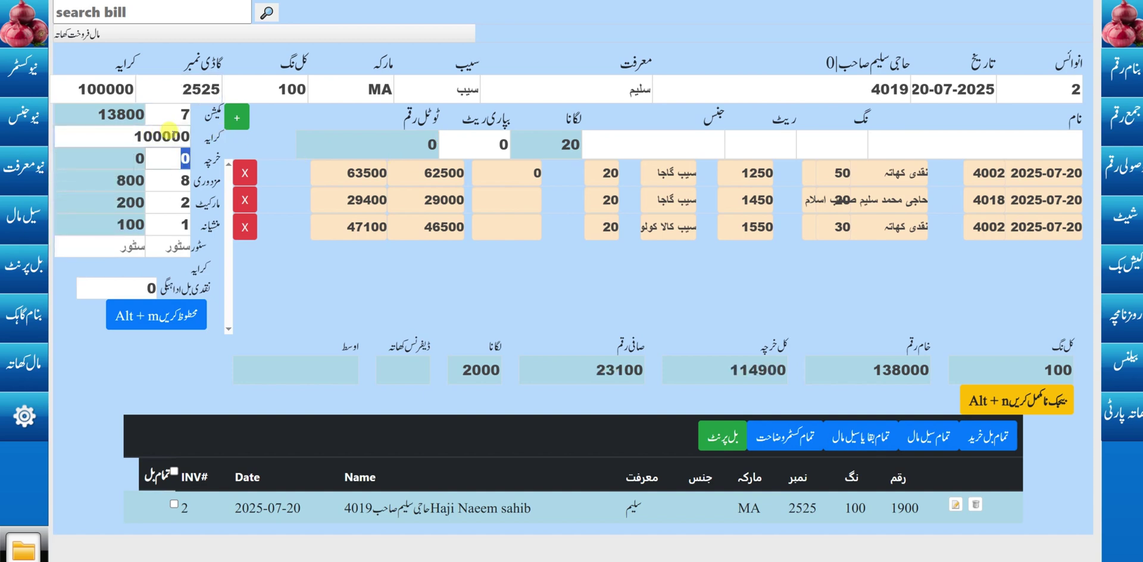
{"action": "key", "text": "Tab"}
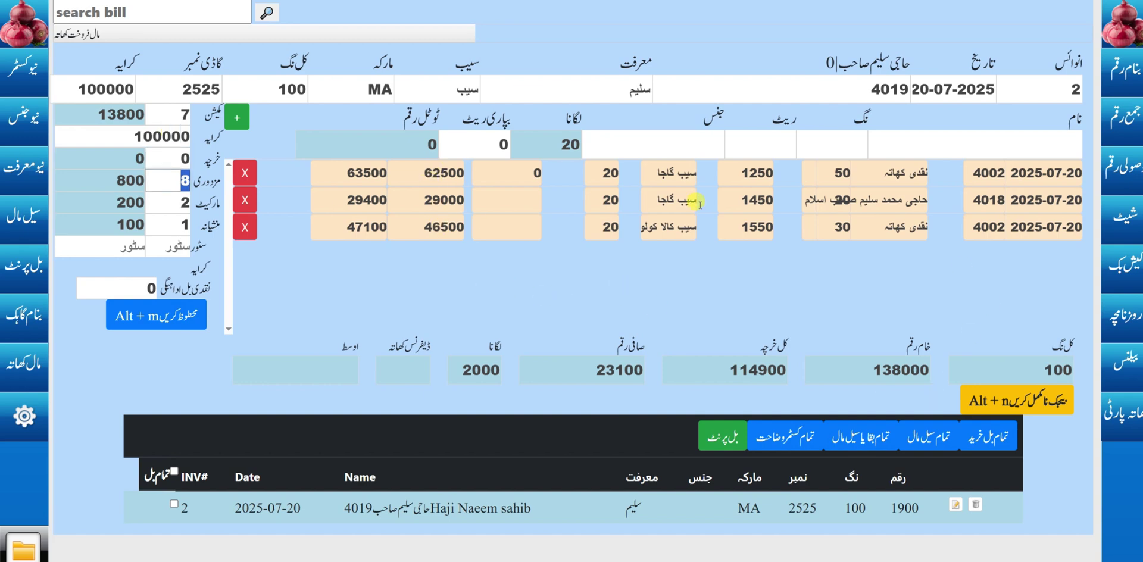
Examine the amounts before and after charges on the three sale lines, then the bill's total expenses and net amount
{"action": "left_click", "coordinate": [417, 173]}
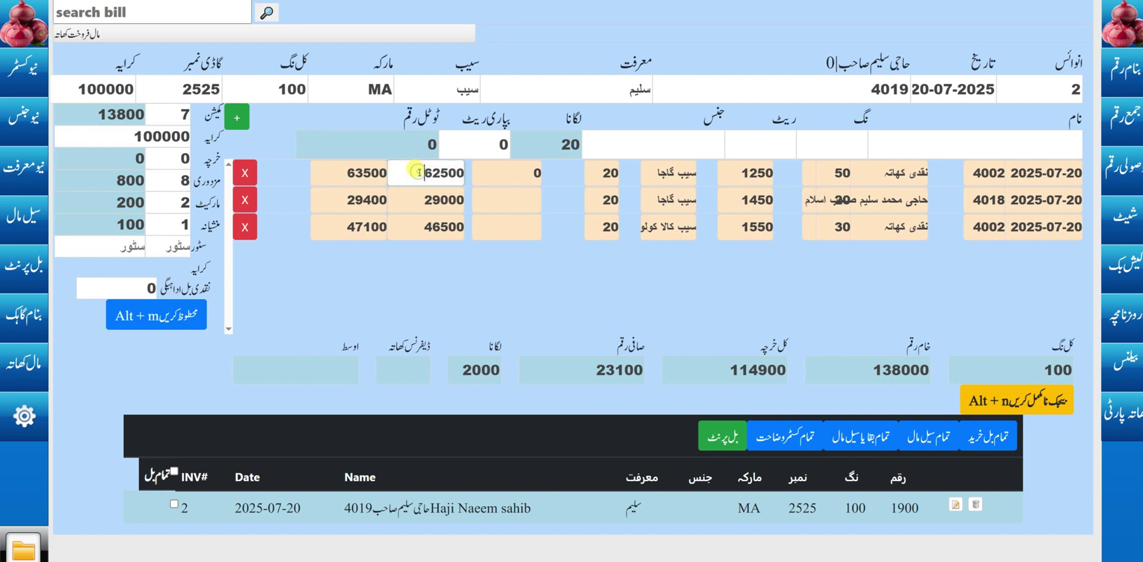
{"action": "left_click", "coordinate": [415, 199]}
{"action": "left_click", "coordinate": [415, 227]}
{"action": "left_click", "coordinate": [366, 174]}
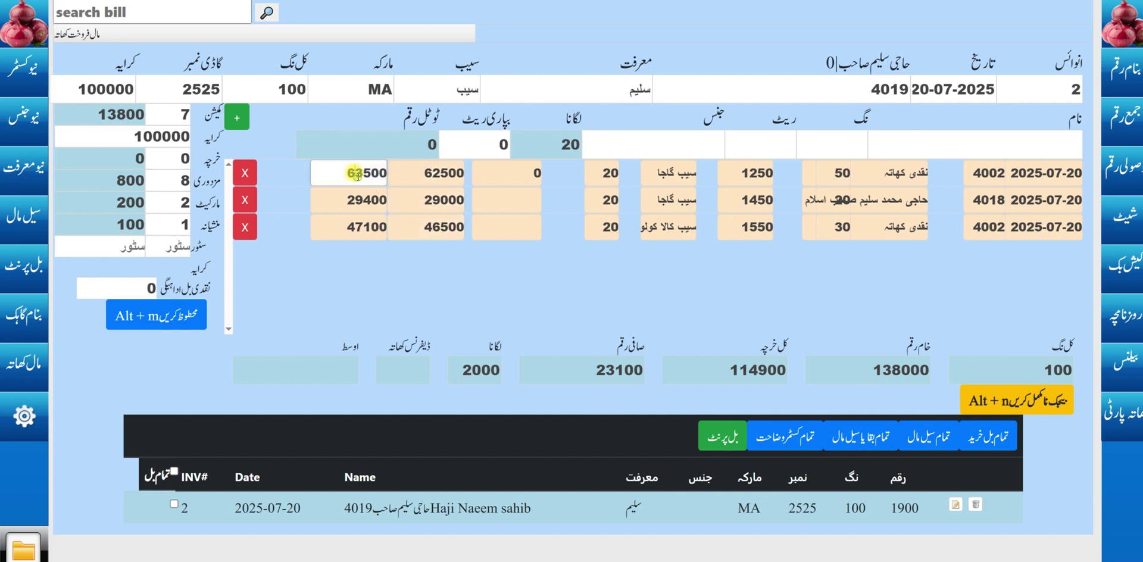
{"action": "left_click", "coordinate": [357, 200]}
{"action": "left_click", "coordinate": [361, 226]}
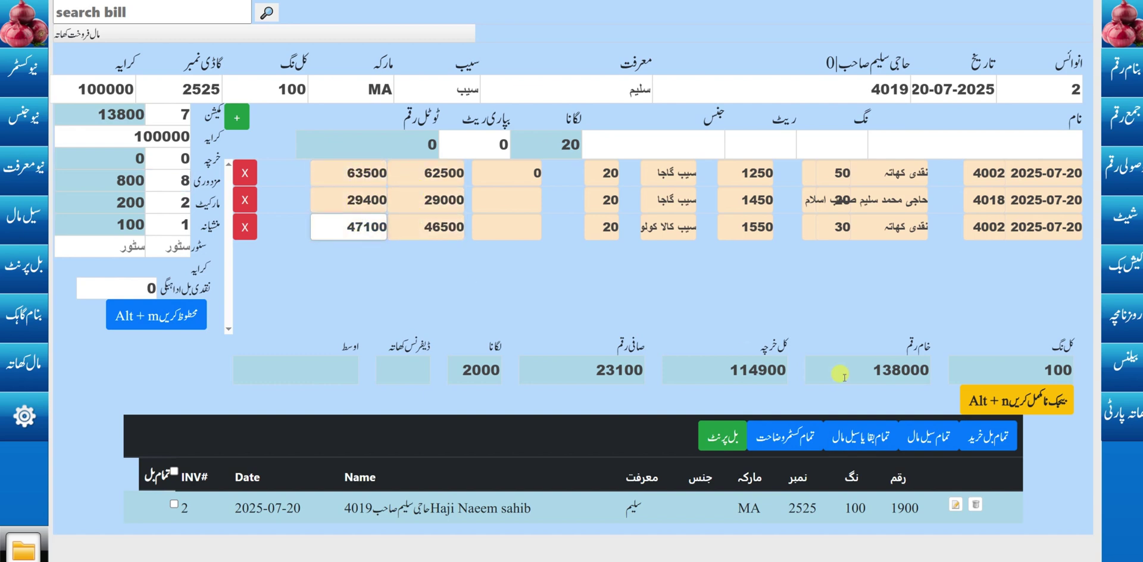
{"action": "left_click", "coordinate": [748, 367]}
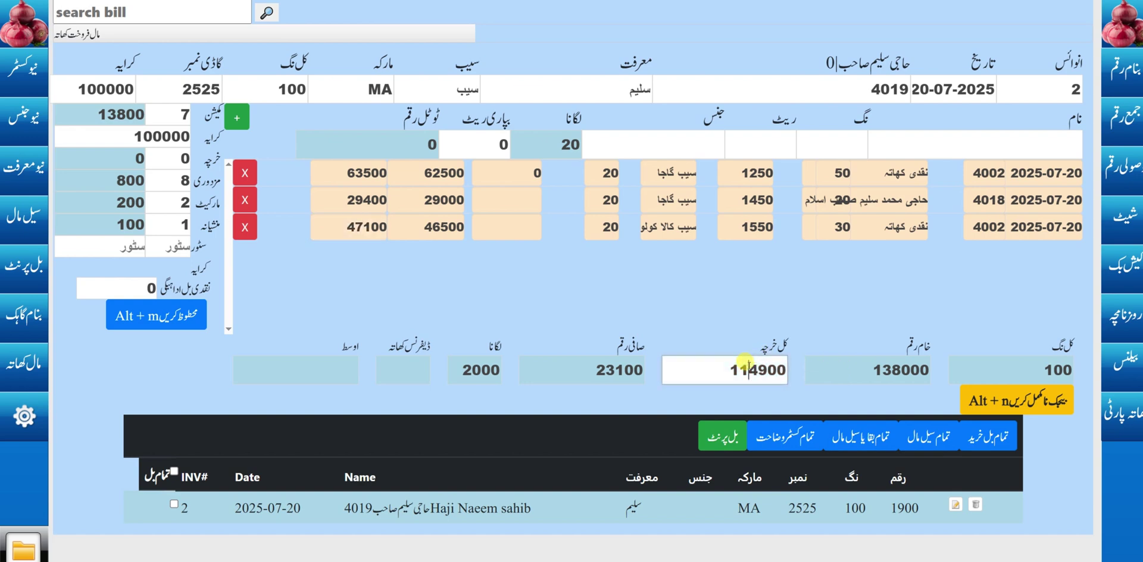
{"action": "left_click", "coordinate": [597, 367]}
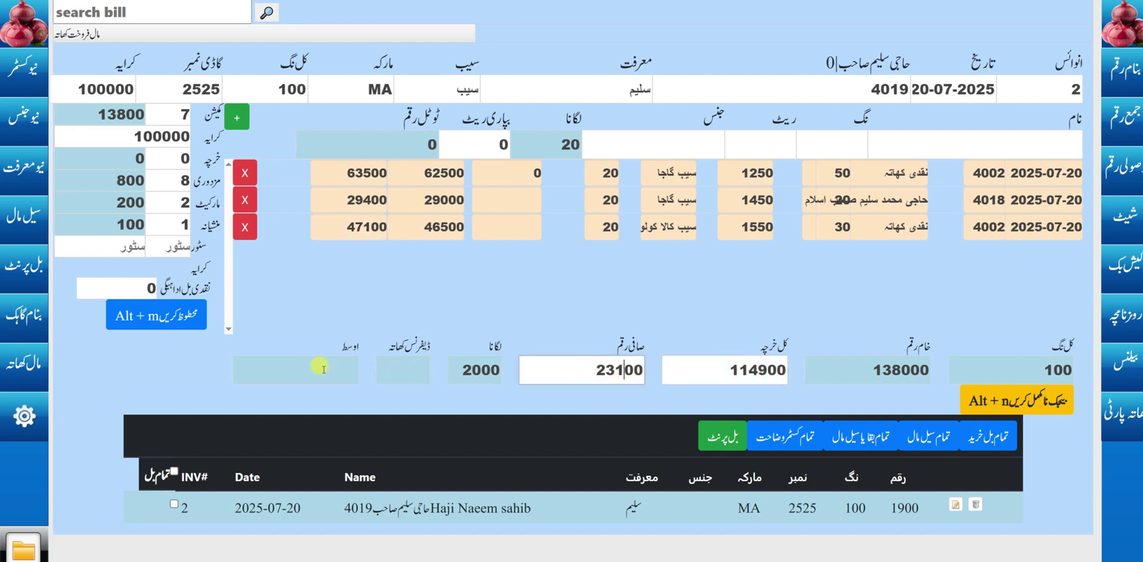
Save the edited bill and preview the PDF printout of the 07/20/2025 sale bills from the bill print page (بل پرنٹ)
{"action": "left_click", "coordinate": [159, 315]}
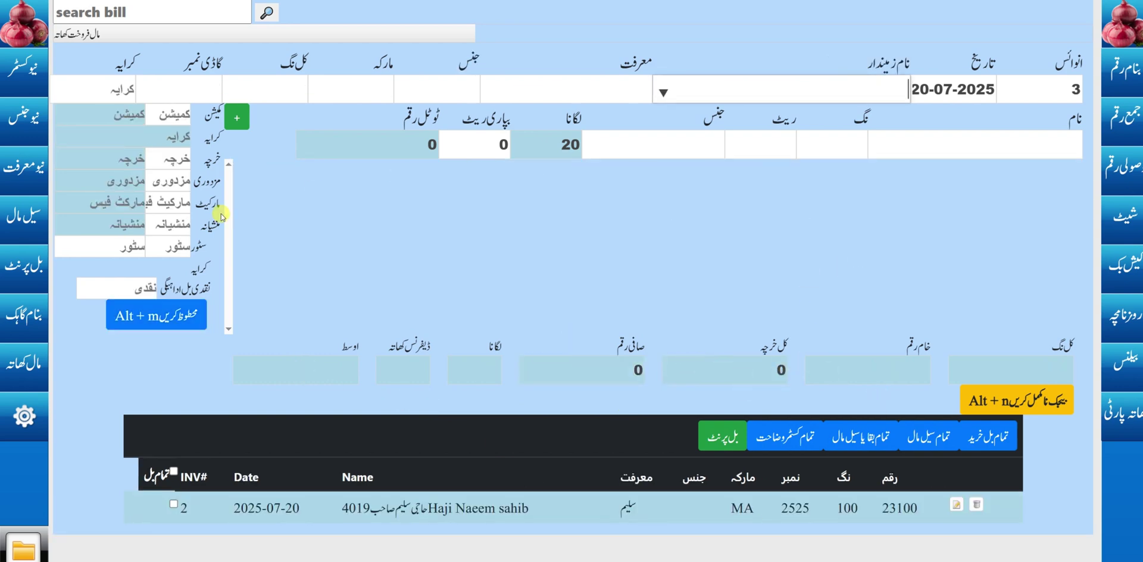
{"action": "left_click", "coordinate": [16, 279]}
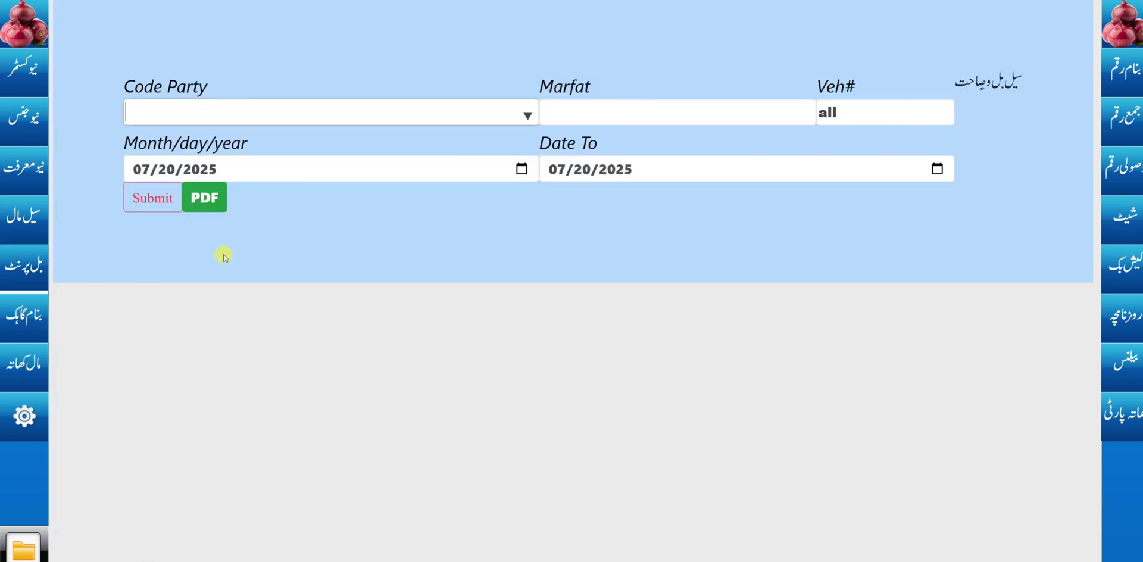
{"action": "left_click", "coordinate": [203, 194]}
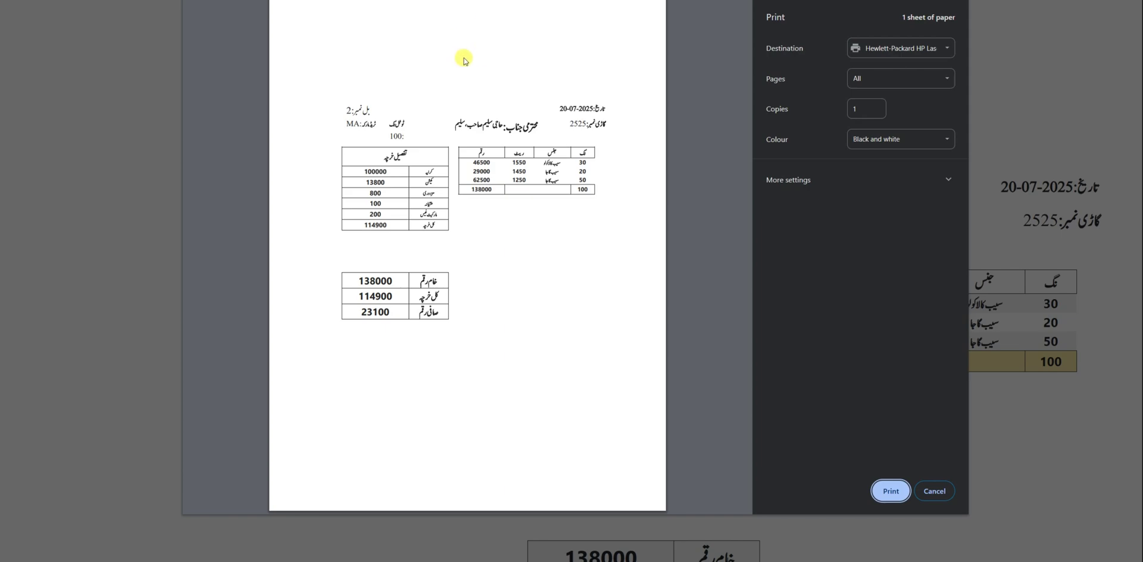
{"action": "left_click", "coordinate": [916, 486]}
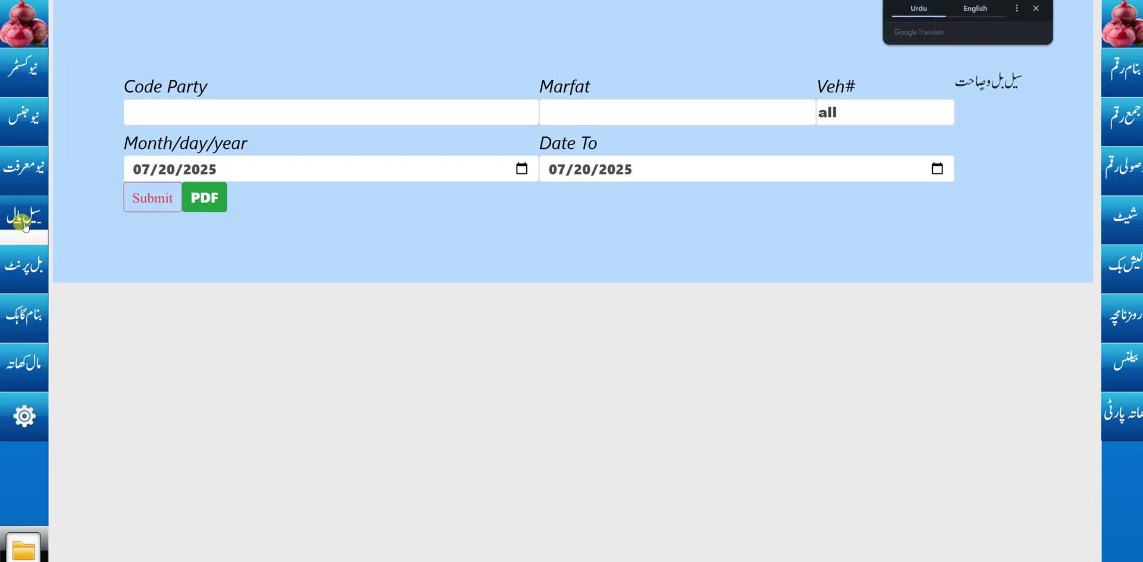
Return to the goods sale page (سیل مال), select all listed bills and open their print preview
{"action": "left_click", "coordinate": [24, 217]}
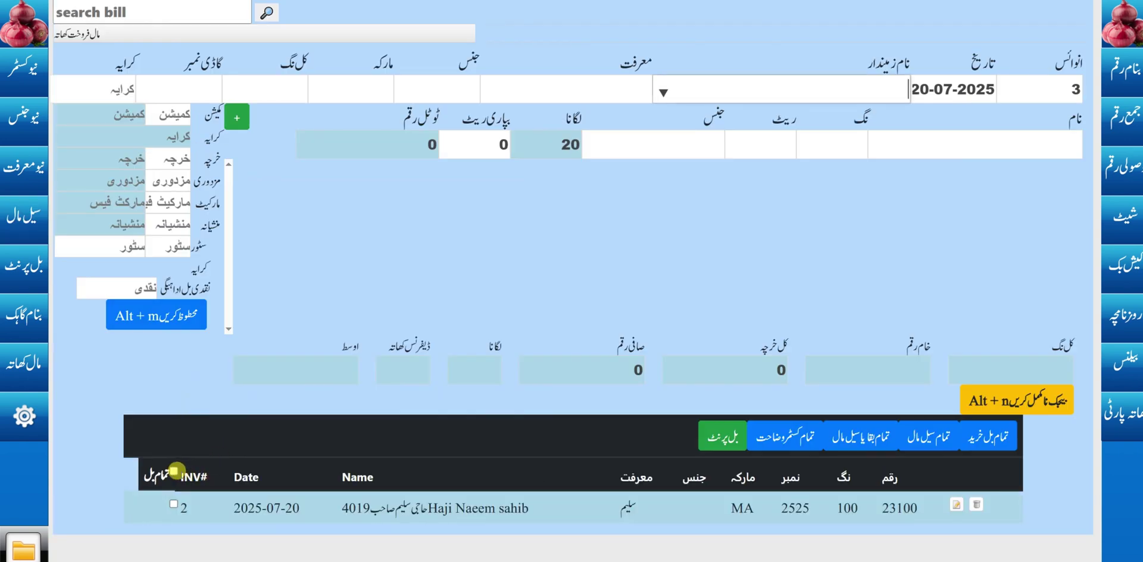
{"action": "left_click", "coordinate": [177, 471]}
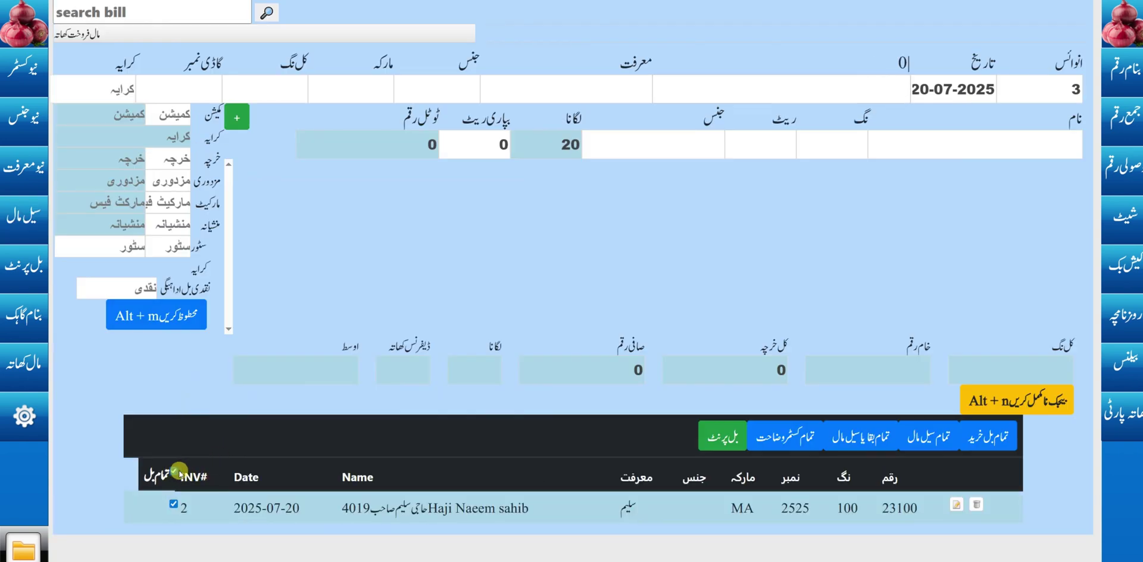
{"action": "left_click", "coordinate": [722, 440]}
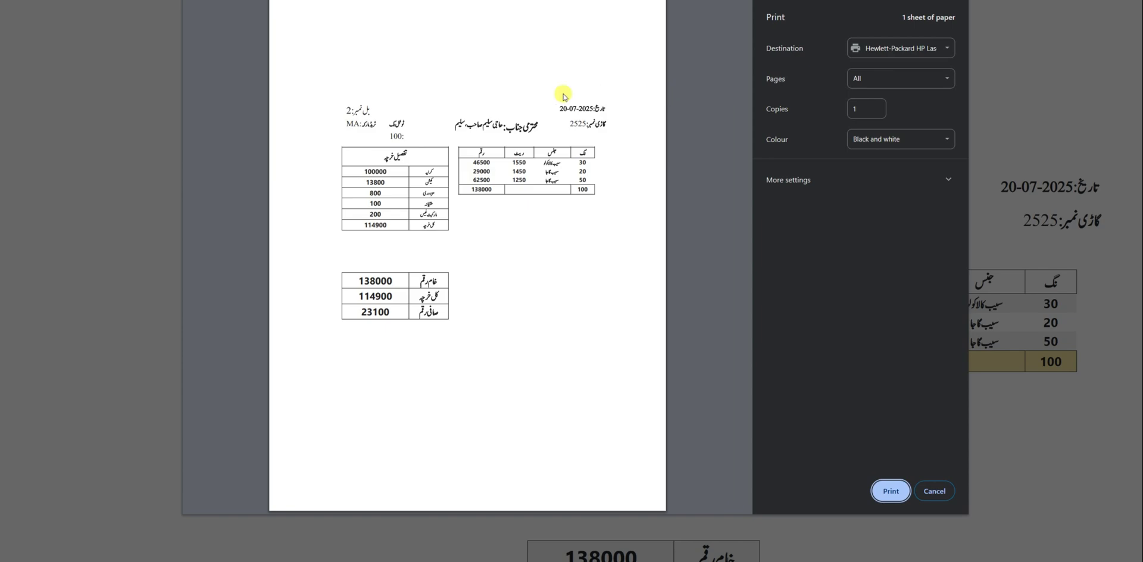
Examine the previewed bill's expense details, sale lines, trader heading, totals, bill number, date and vehicle number, and close the preview without printing
{"action": "left_click", "coordinate": [426, 172]}
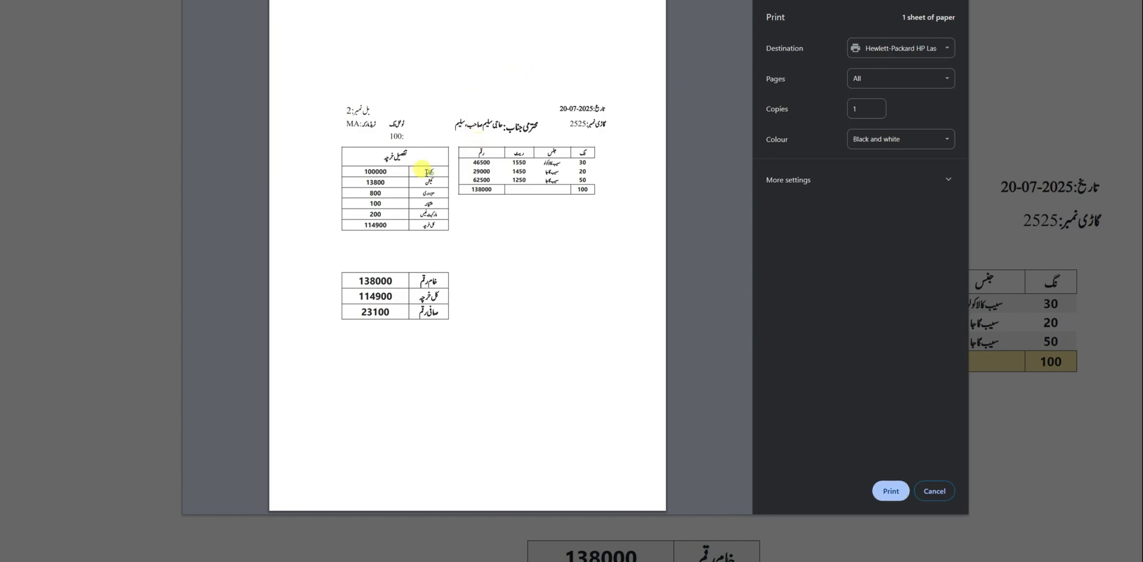
{"action": "left_click", "coordinate": [560, 161]}
{"action": "double_click", "coordinate": [583, 190]}
{"action": "left_click_drag", "start_coordinate": [511, 126], "coordinate": [430, 111]}
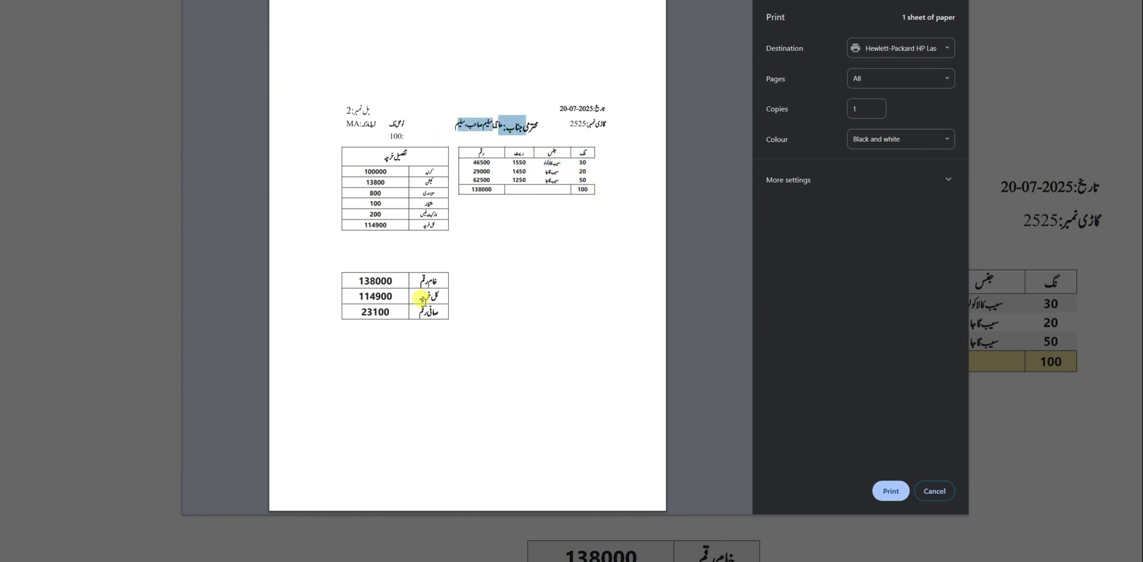
{"action": "left_click_drag", "start_coordinate": [420, 296], "coordinate": [438, 311]}
{"action": "left_click_drag", "start_coordinate": [340, 100], "coordinate": [347, 104]}
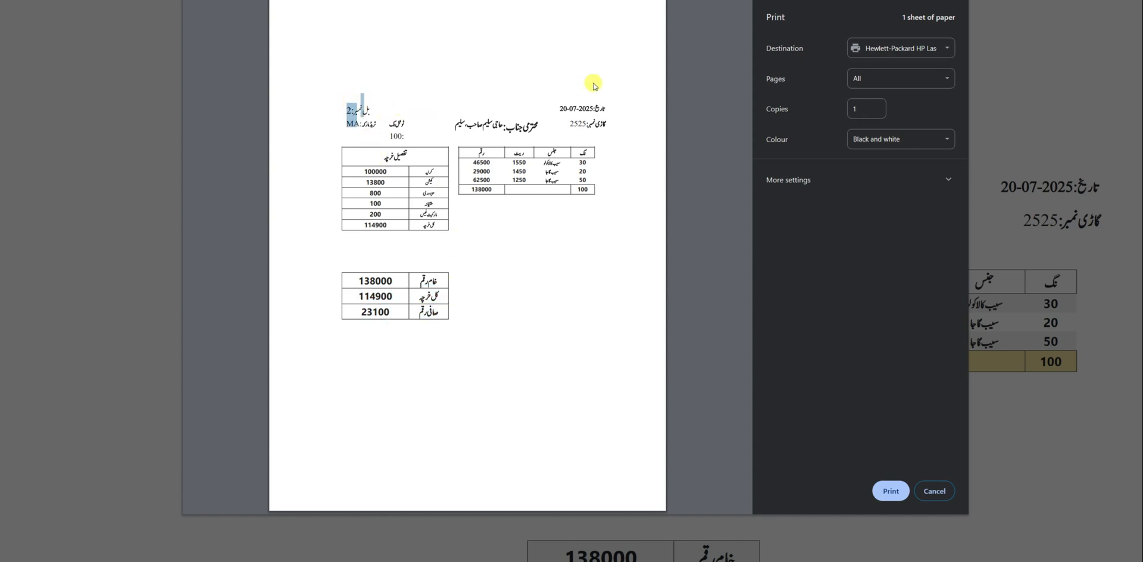
{"action": "left_click", "coordinate": [591, 108]}
{"action": "left_click_drag", "start_coordinate": [586, 127], "coordinate": [567, 125]}
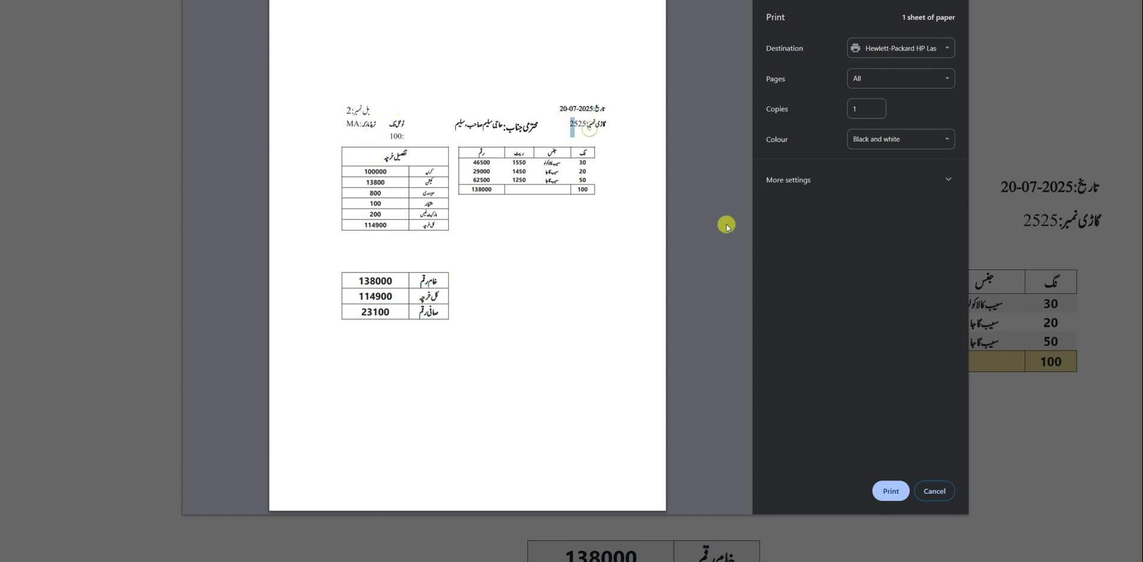
{"action": "left_click", "coordinate": [931, 495]}
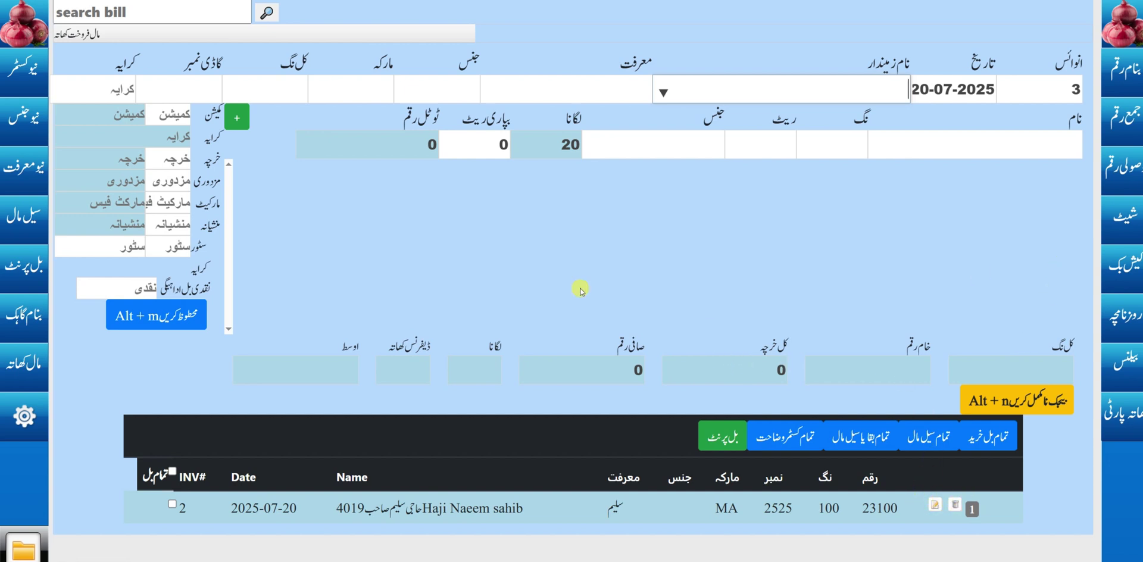
Open the customer report (گاہک رپورٹ) for 07/20/2025 and check the quantity listed for each customer account
{"action": "left_click", "coordinate": [24, 316]}
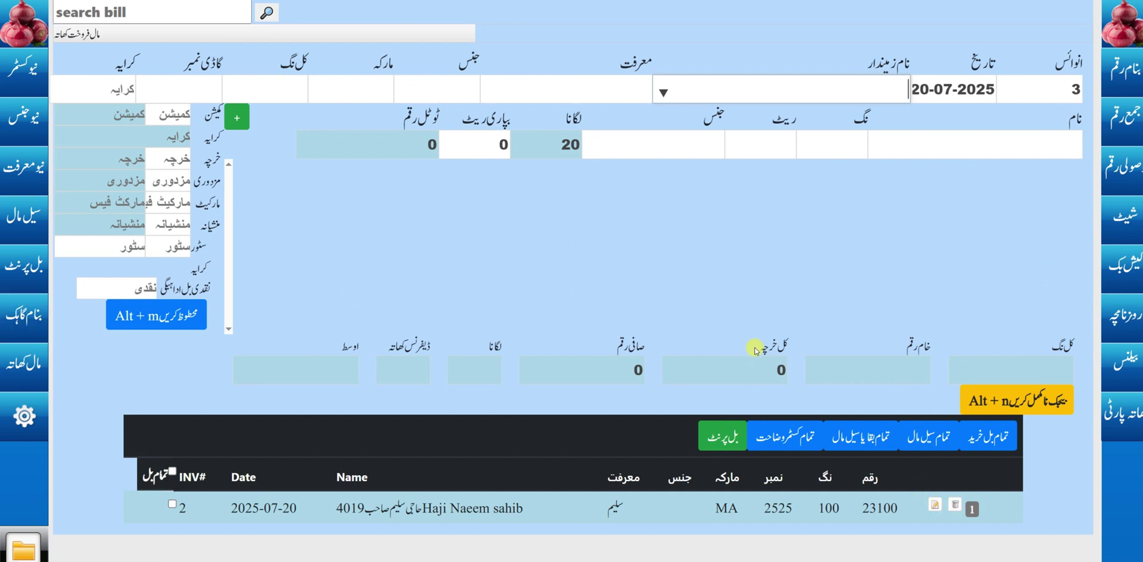
{"action": "left_click", "coordinate": [24, 219]}
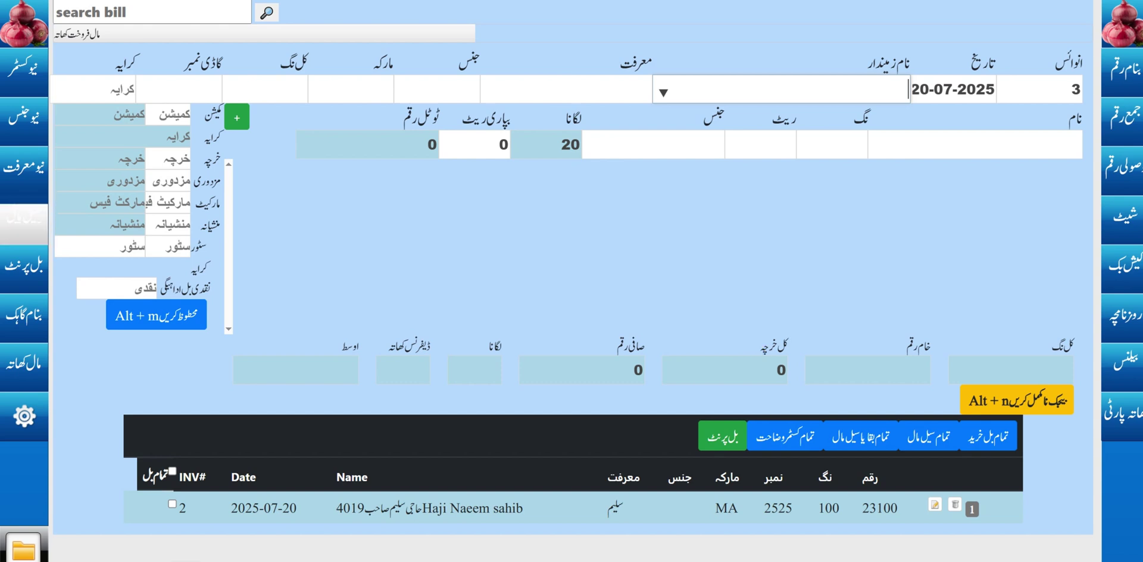
{"action": "left_click", "coordinate": [24, 316]}
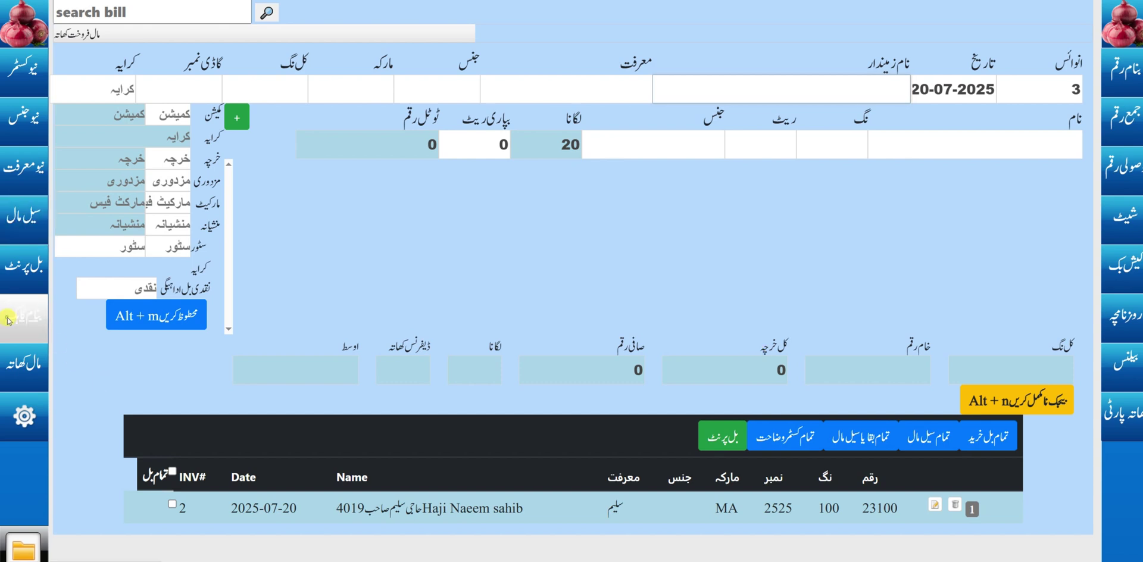
{"action": "left_click", "coordinate": [9, 320]}
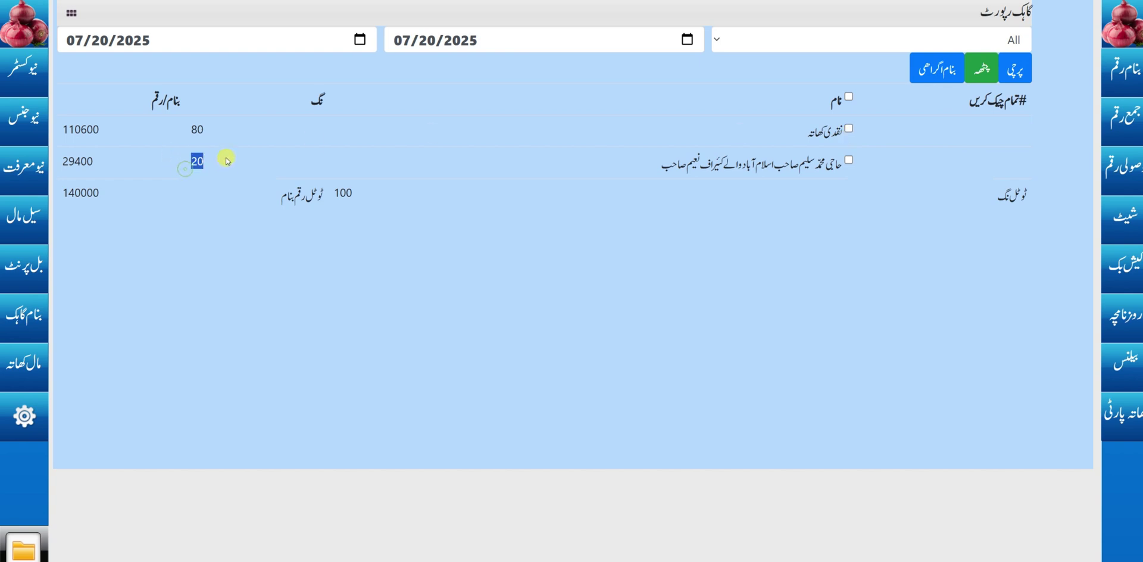
{"action": "left_click", "coordinate": [224, 128]}
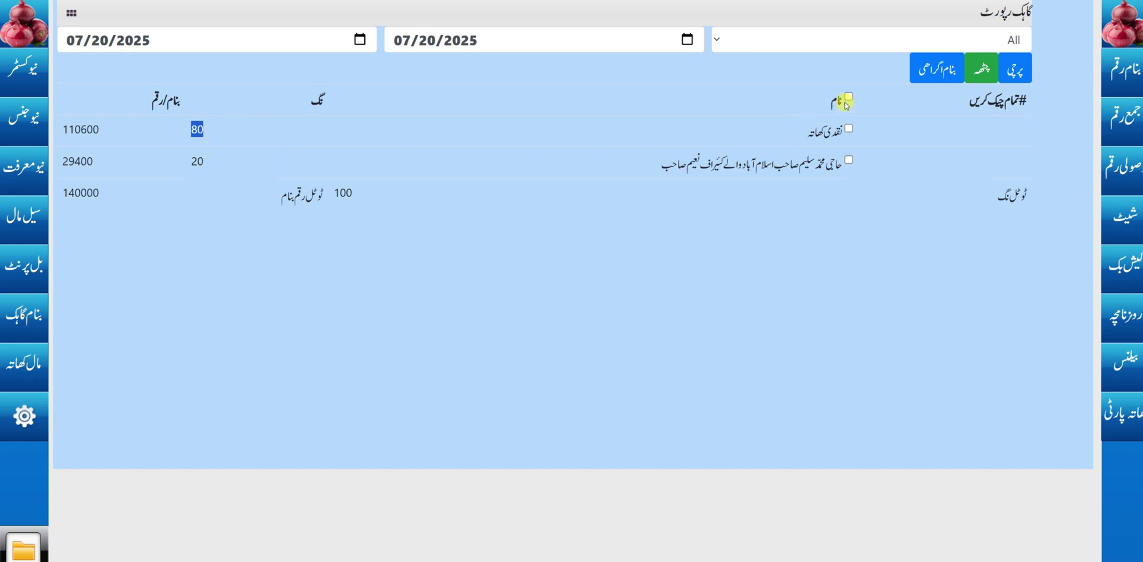
Open the customer slips (پرچی) from the customer report and review their sale lines, balances and shop heading
{"action": "left_click", "coordinate": [1011, 70]}
{"action": "scroll", "coordinate": [619, 95], "scroll_direction": "down", "scroll_amount": 1}
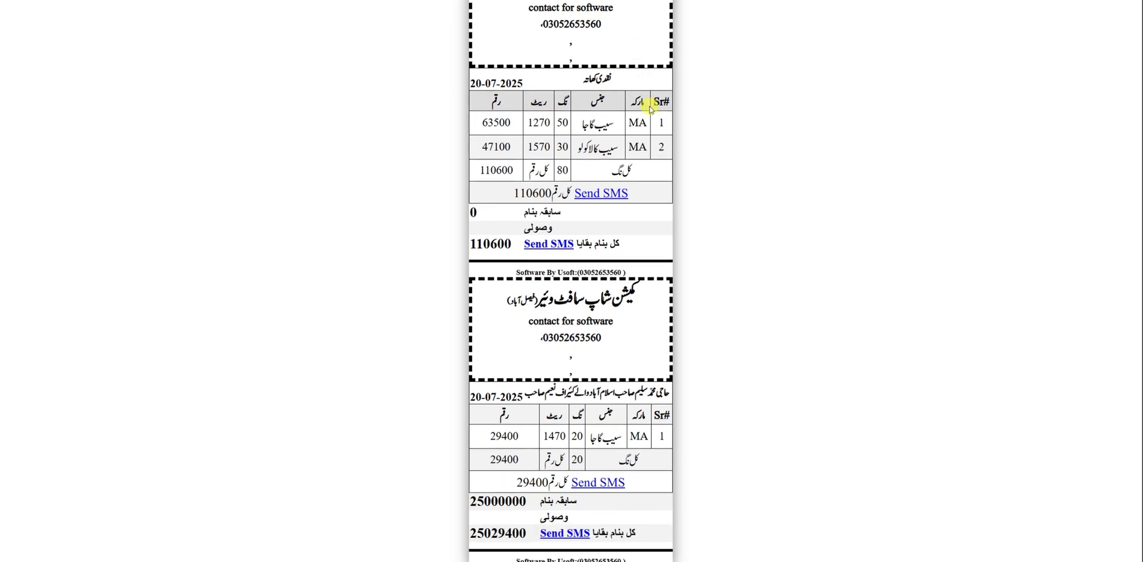
{"action": "scroll", "coordinate": [651, 110], "scroll_direction": "up", "scroll_amount": 1}
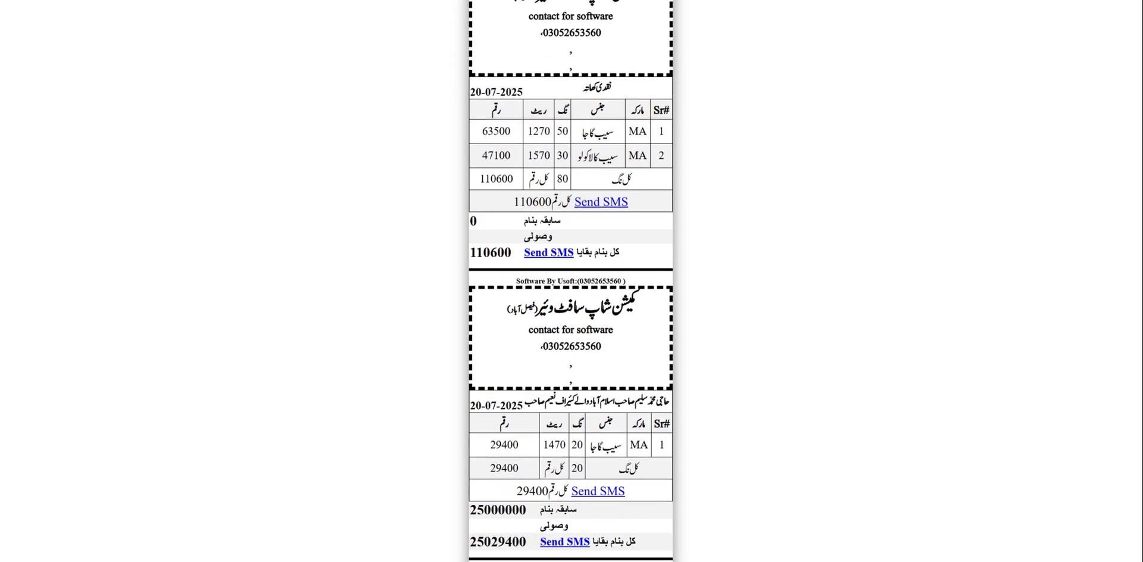
{"action": "double_click", "coordinate": [544, 47]}
{"action": "left_click", "coordinate": [545, 47]}
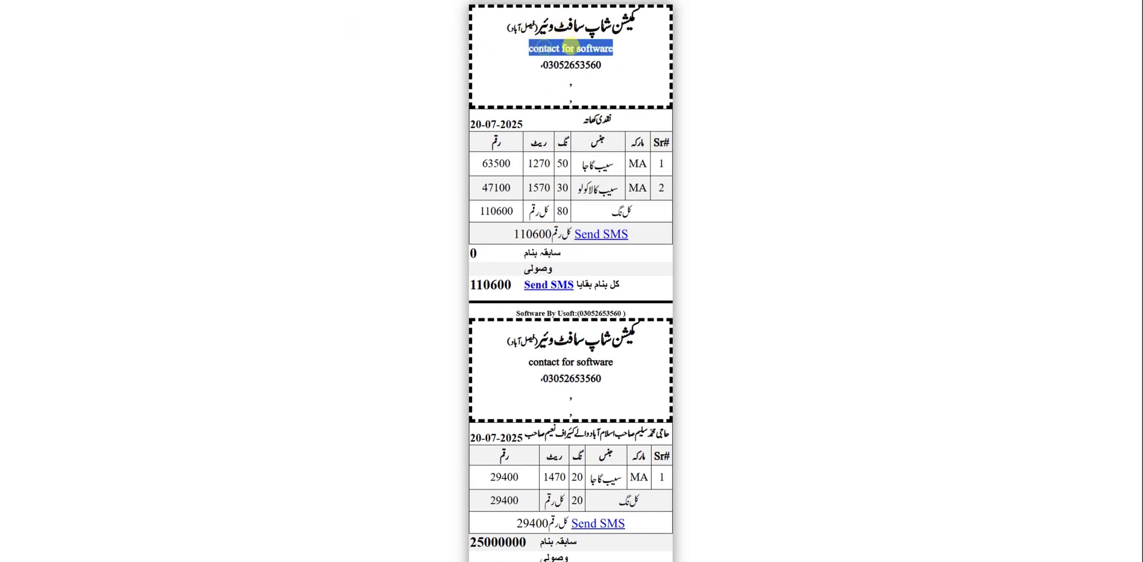
{"action": "double_click", "coordinate": [622, 24]}
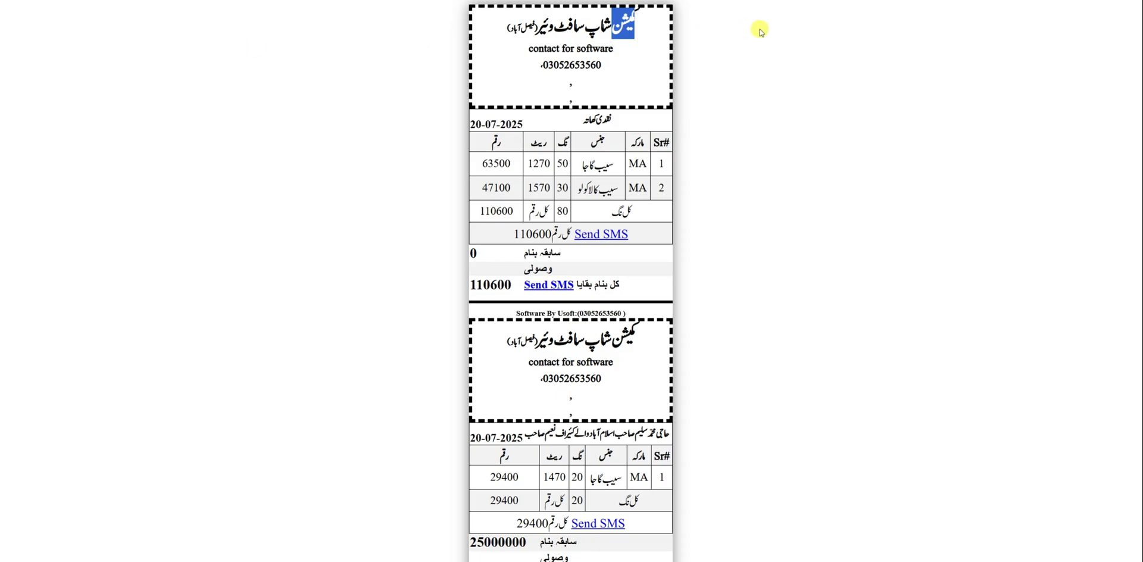
Leave the customer slips and return to the software's home page
{"action": "key", "text": "alt+Left"}
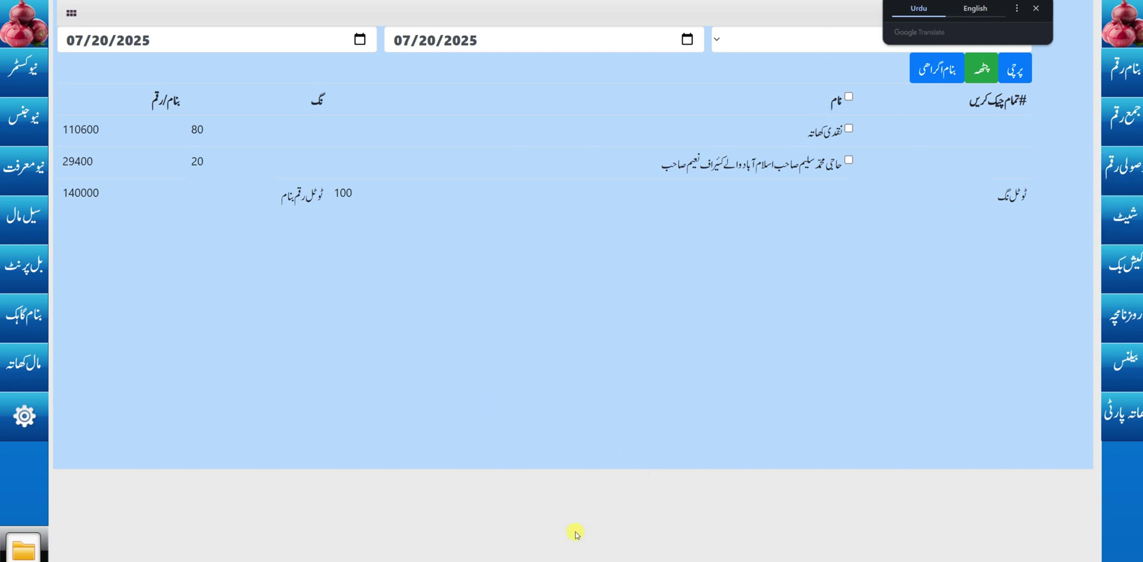
{"action": "mouse_move", "coordinate": [834, 546]}
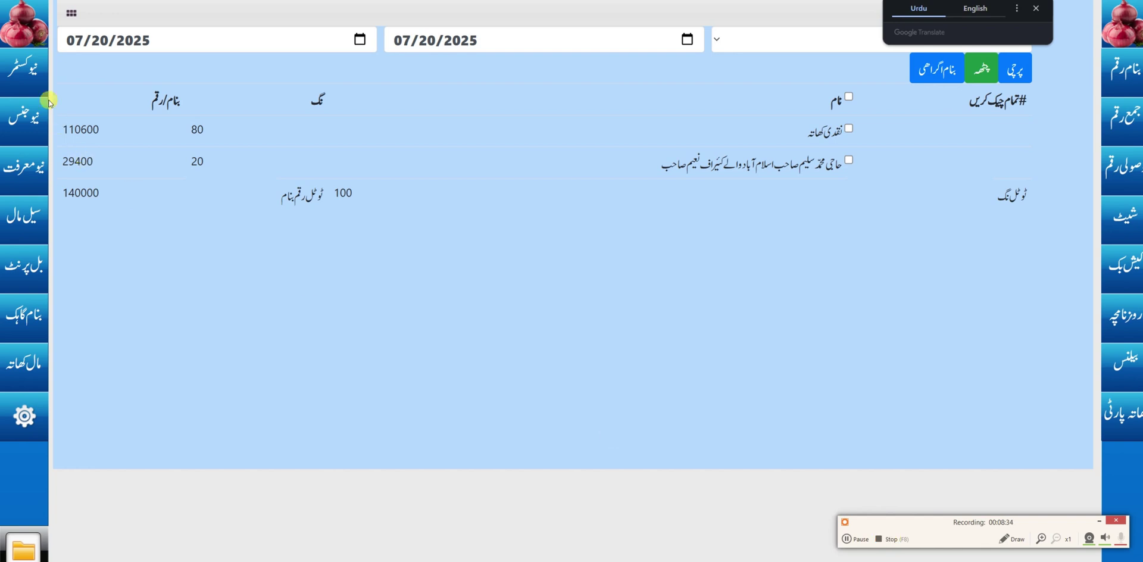
{"action": "left_click", "coordinate": [37, 24]}
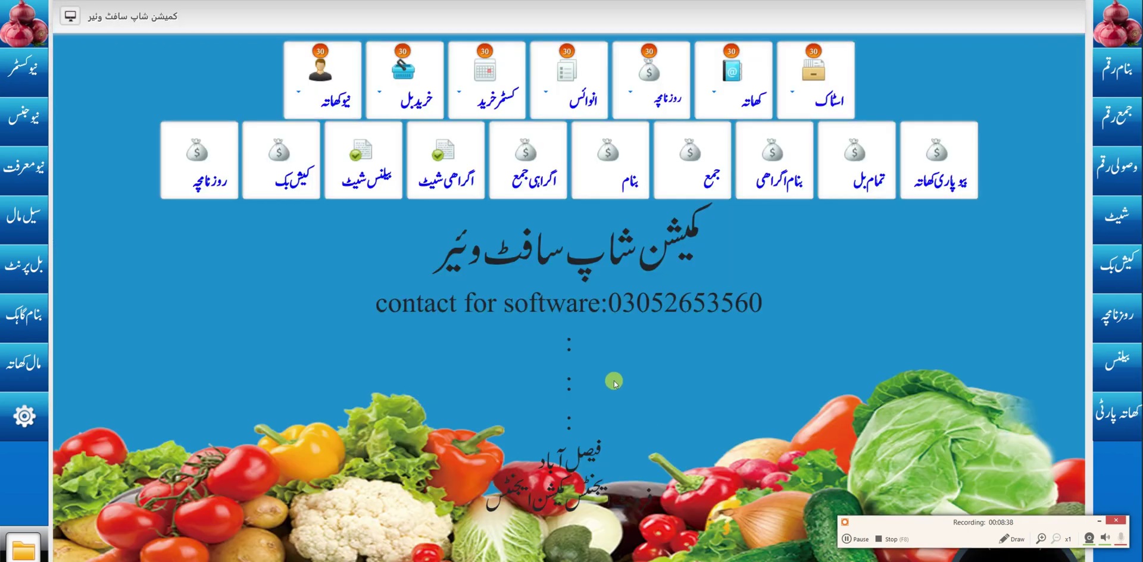